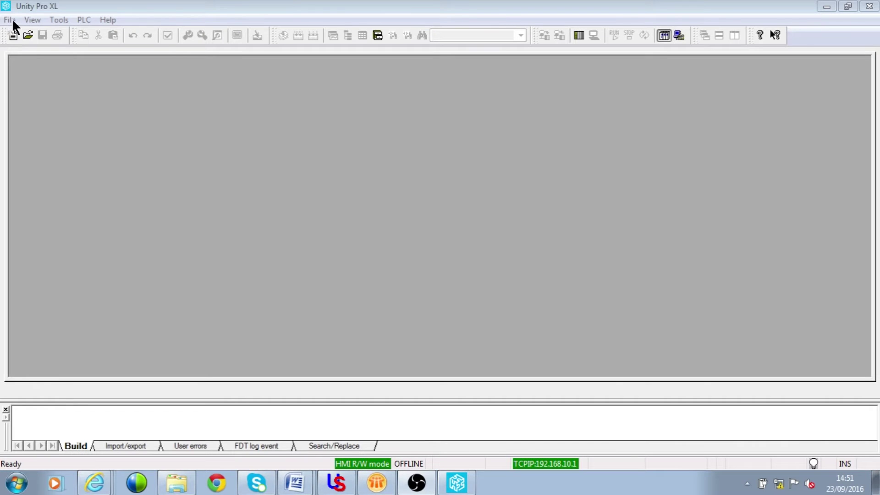
Create a new Modicon M580 project with a BME P58 4040 CPU on the BME XBP 0800 rack
left_click(12, 18)
left_click(24, 33)
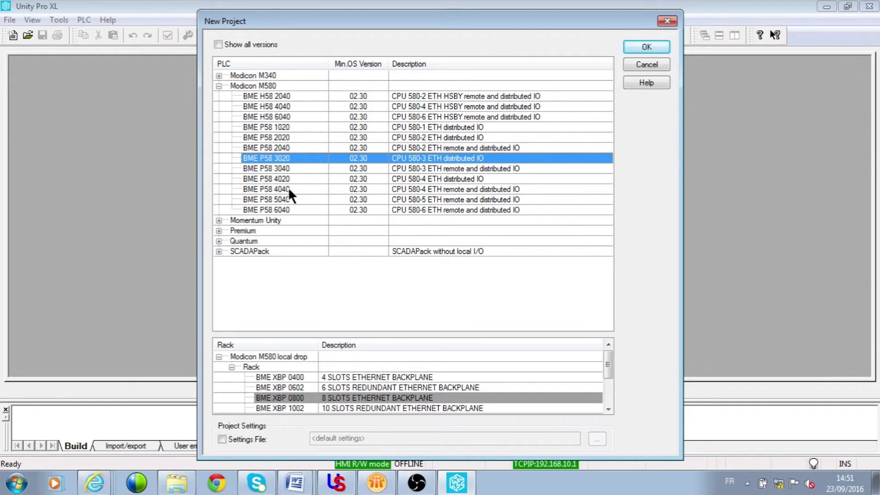
double_click(288, 189)
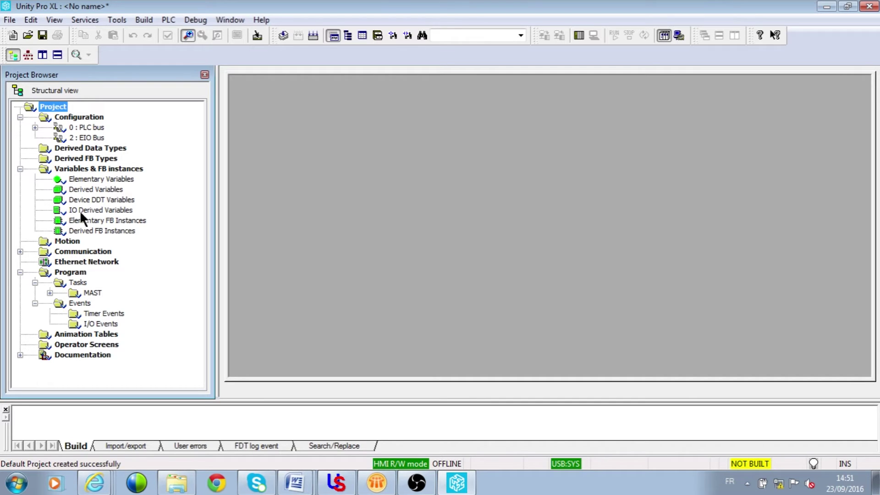
In the PLC bus rack, choose the BME CXM 0100 CANopen master from Communication for empty slot 3
double_click(84, 126)
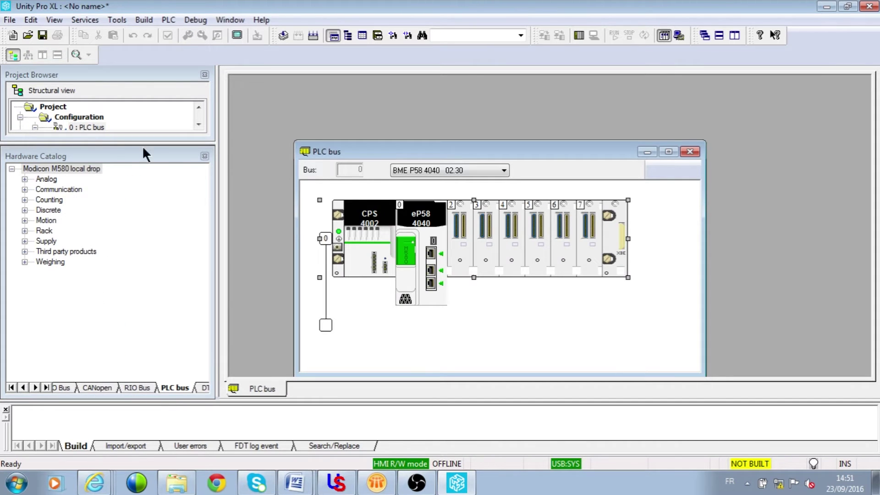
double_click(487, 261)
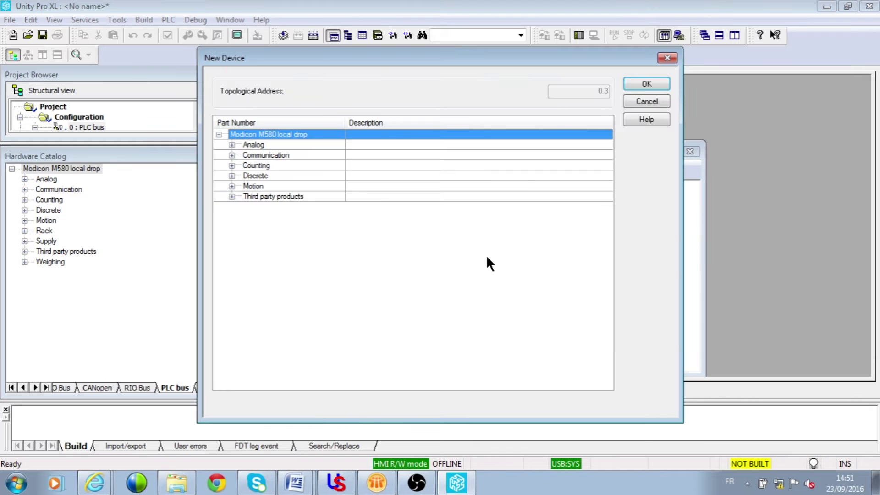
left_click(230, 152)
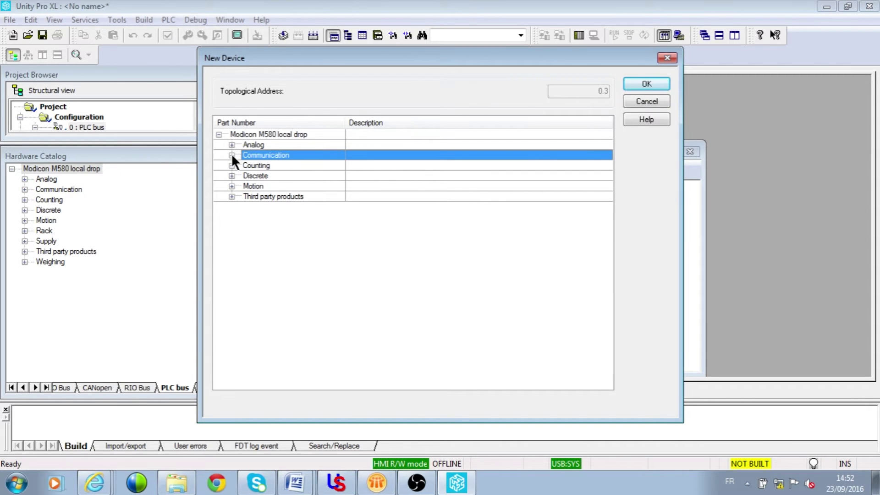
left_click(232, 155)
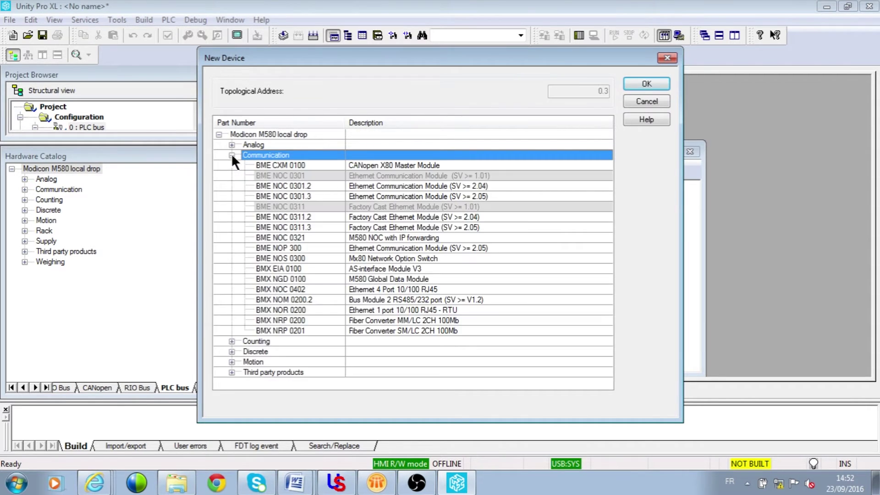
left_click(287, 164)
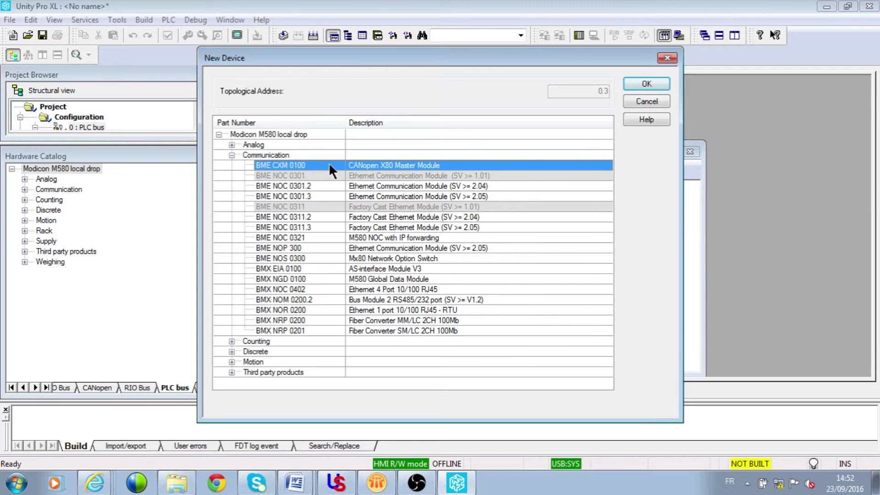
left_click(659, 83)
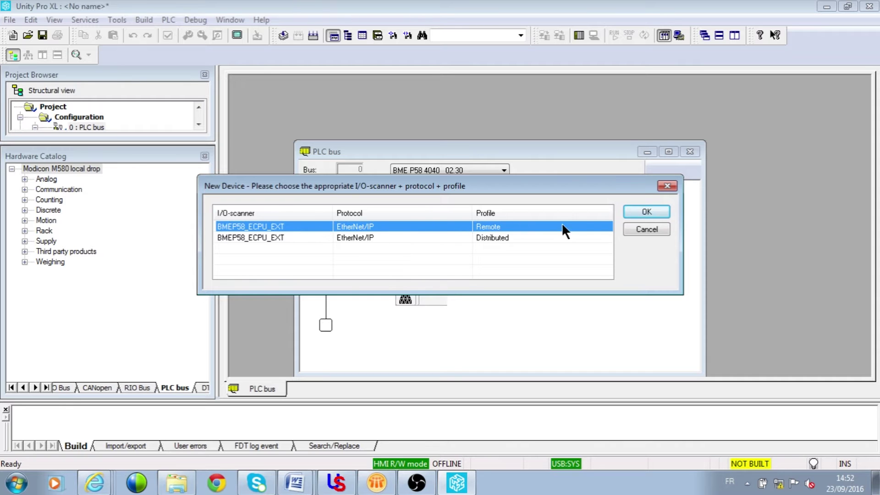
Accept the Remote scanner profile and name the CANopen master device MyCXM
left_click(642, 211)
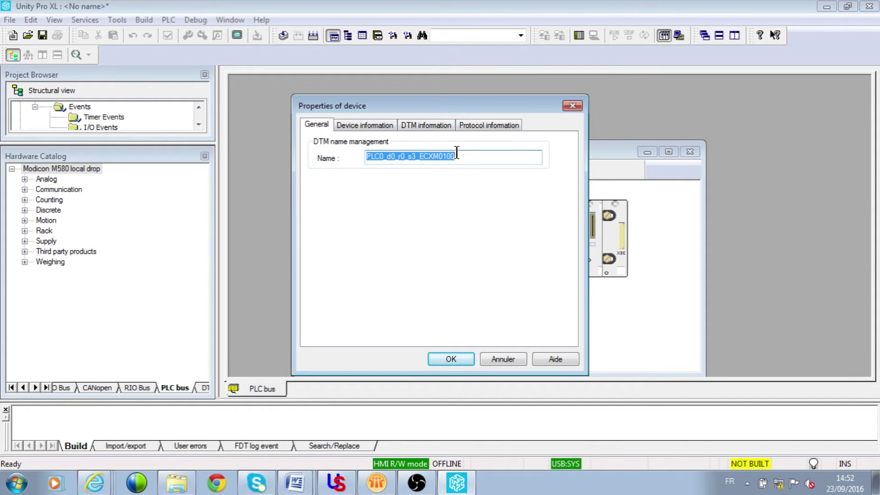
type("MyC")
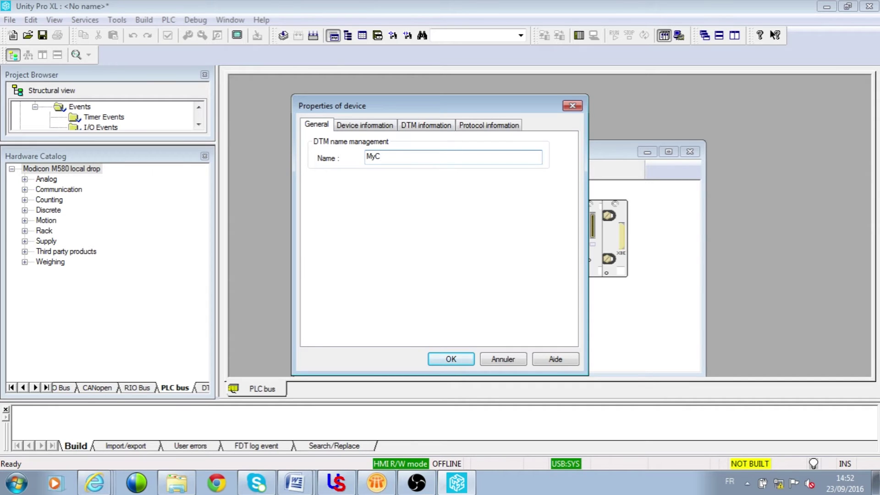
type("XM")
left_click(454, 356)
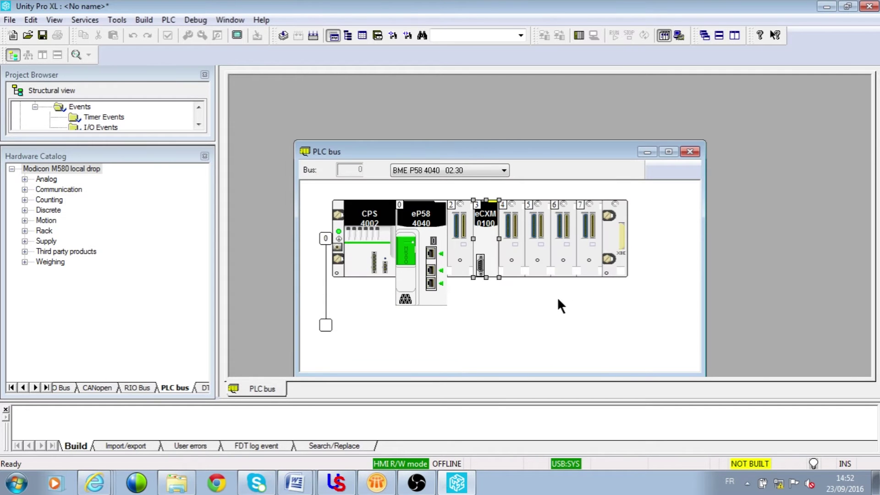
Unlock security on the CPU Ethernet ports so all services are enabled, and validate the change
left_click(431, 275)
double_click(431, 273)
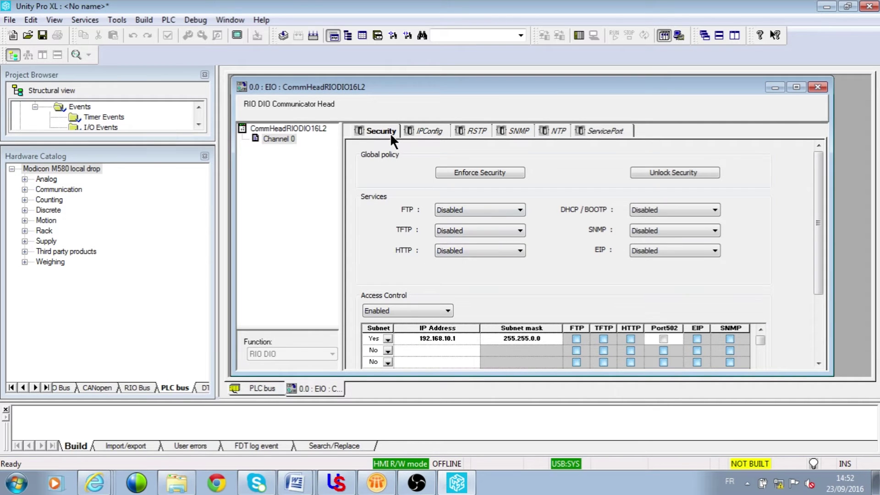
left_click(681, 174)
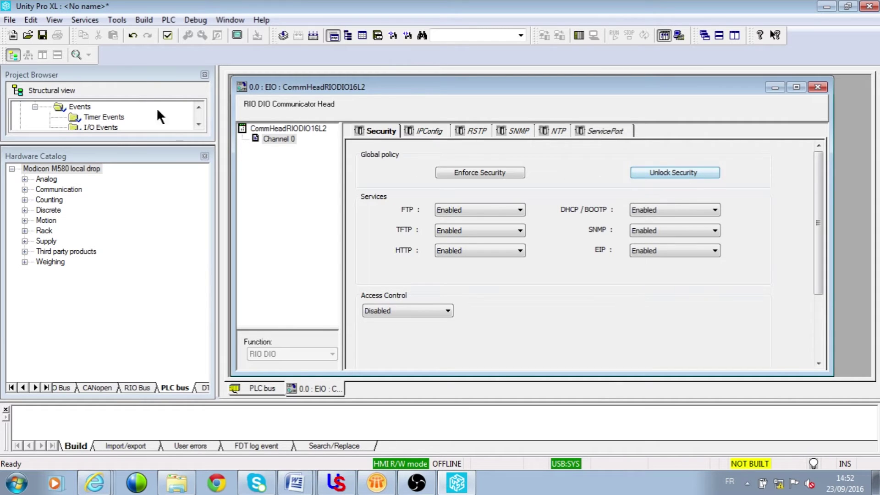
left_click(168, 35)
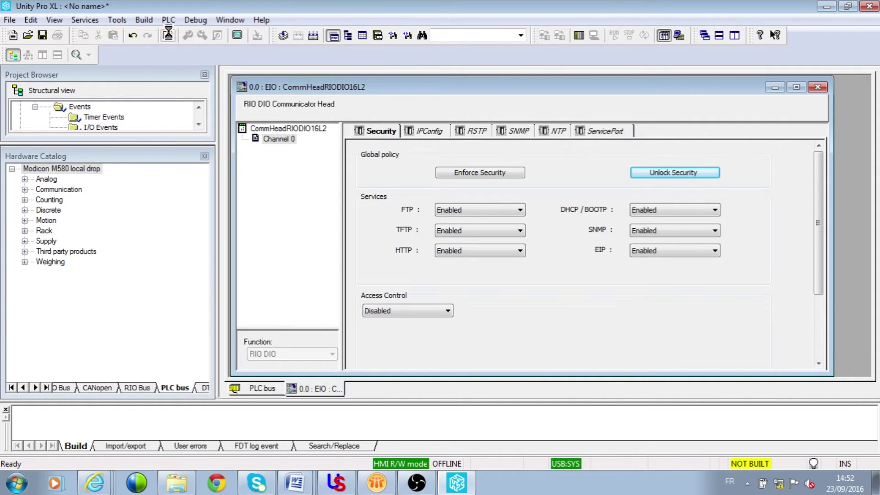
left_click(818, 87)
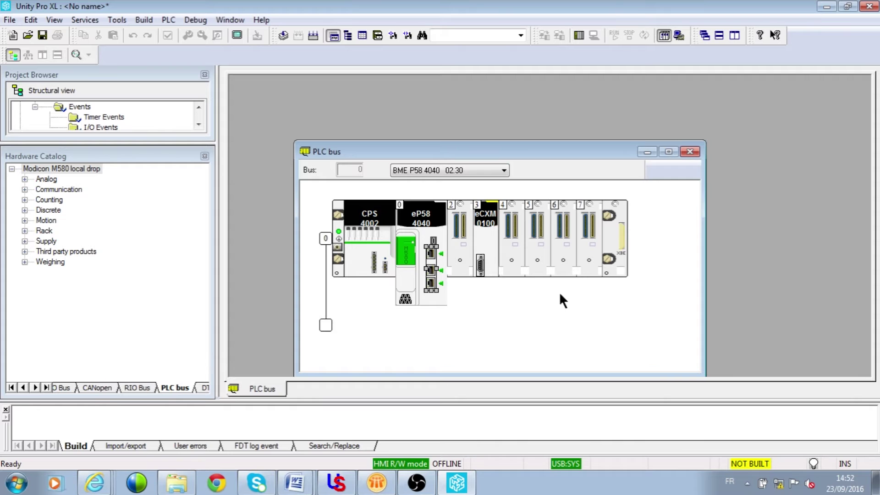
Set the CANopen master's SYNC Message Period to 200 ms and validate it
double_click(480, 268)
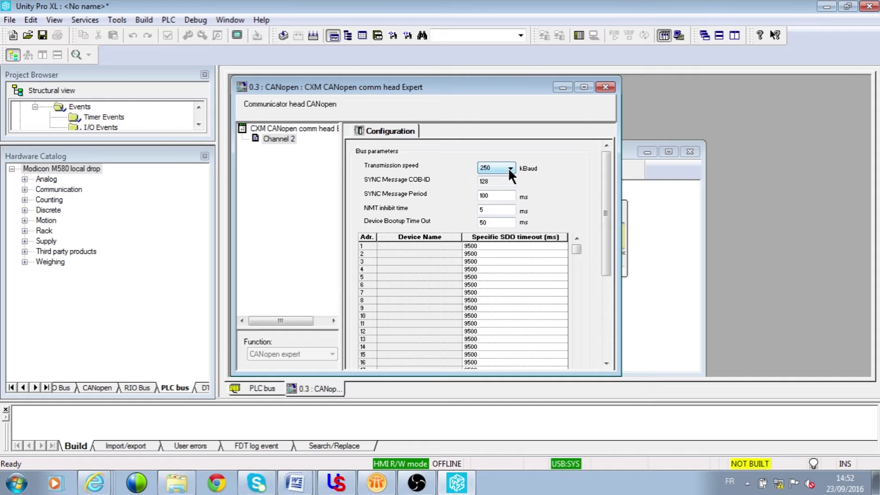
left_click_drag(500, 196, 466, 193)
key("Caps_Lock")
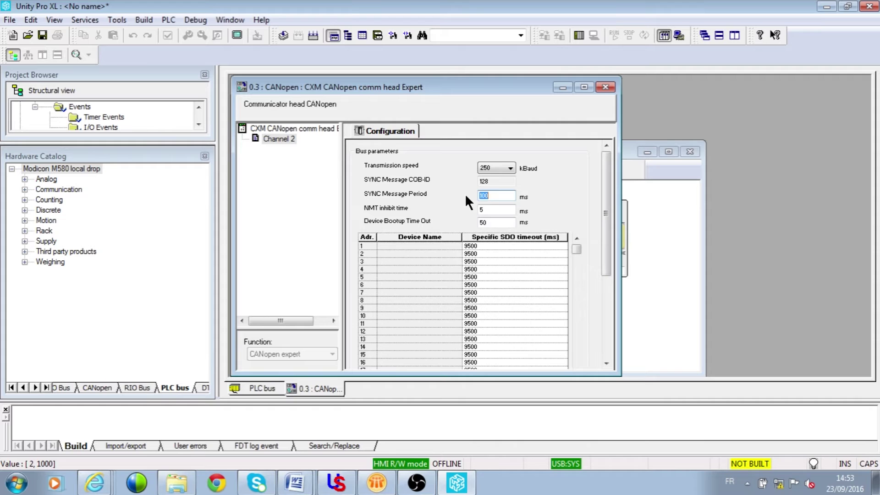
type("200")
left_click(169, 34)
left_click(606, 87)
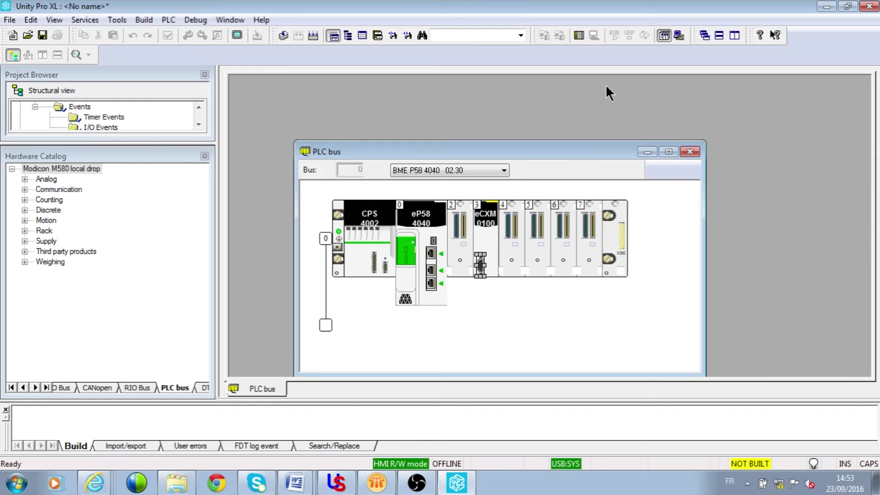
Insert an ATV71_V1_1 drive from Motion & Drive at CANopen node address 1
left_click_drag(133, 147, 128, 264)
left_click_drag(197, 186, 196, 110)
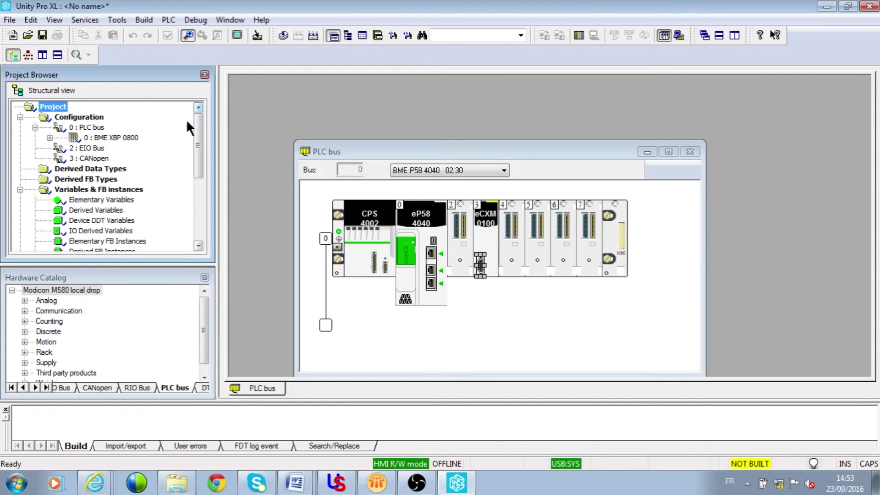
left_click(94, 157)
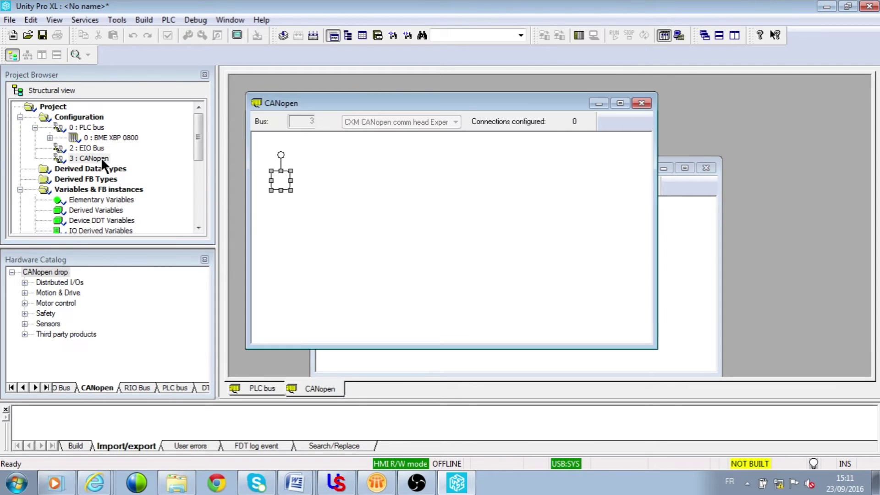
double_click(281, 181)
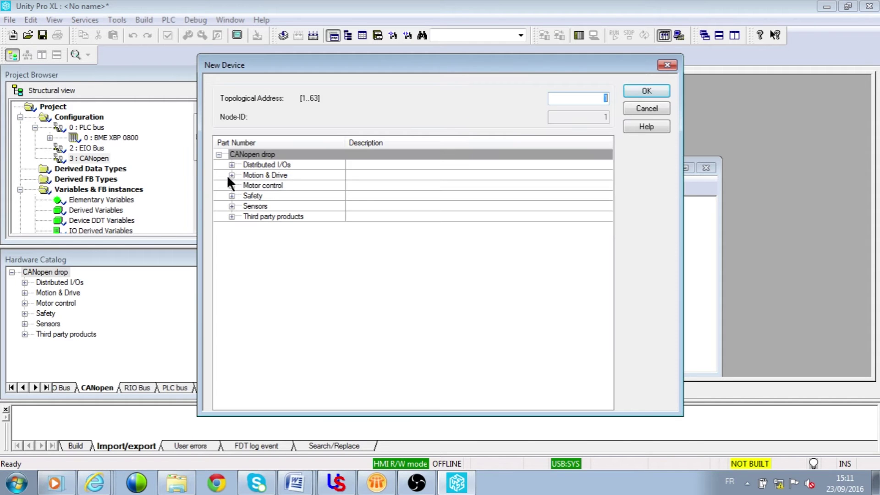
left_click(231, 174)
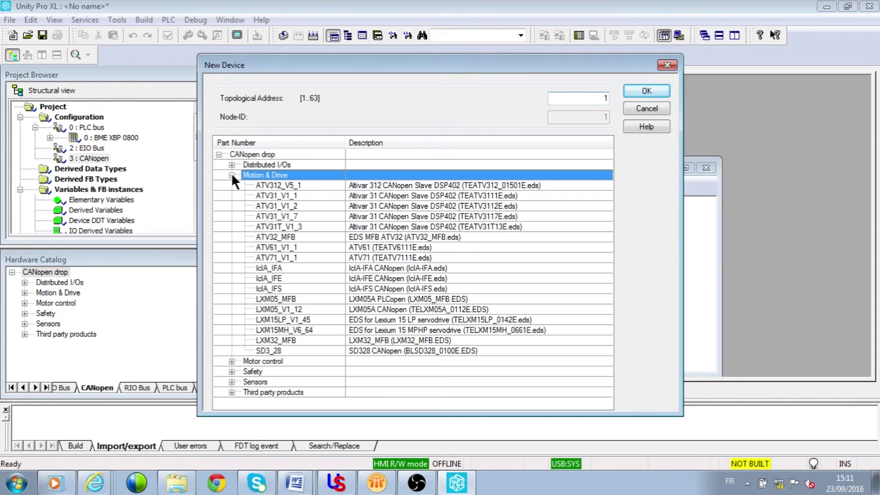
double_click(286, 257)
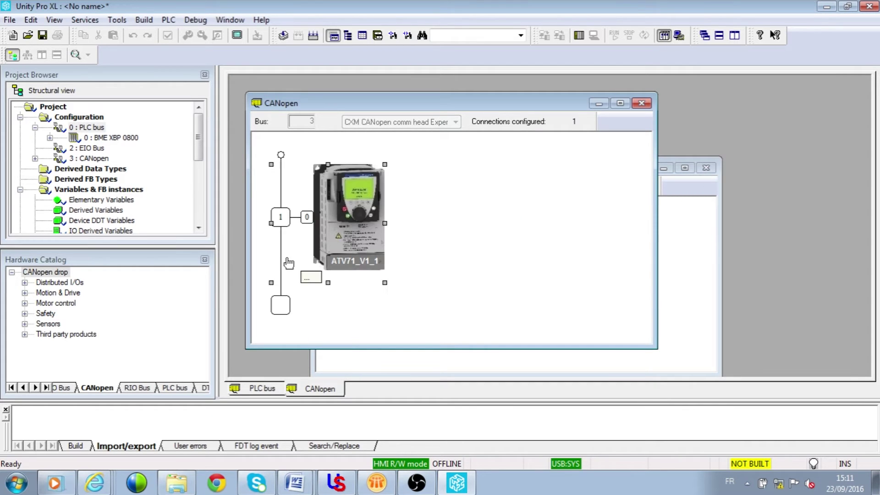
Change the ATV71_V1_1 function profile to Extended, validate, and check the updated PDO mapping
left_click(342, 223)
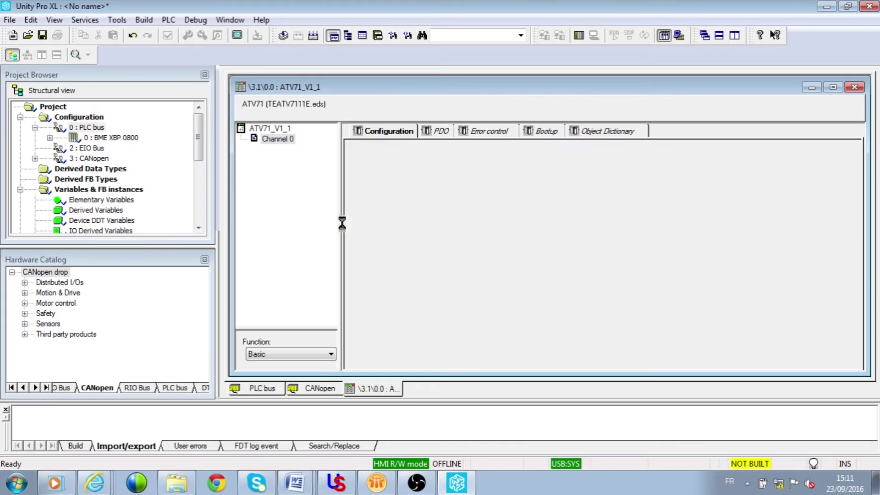
left_click(439, 133)
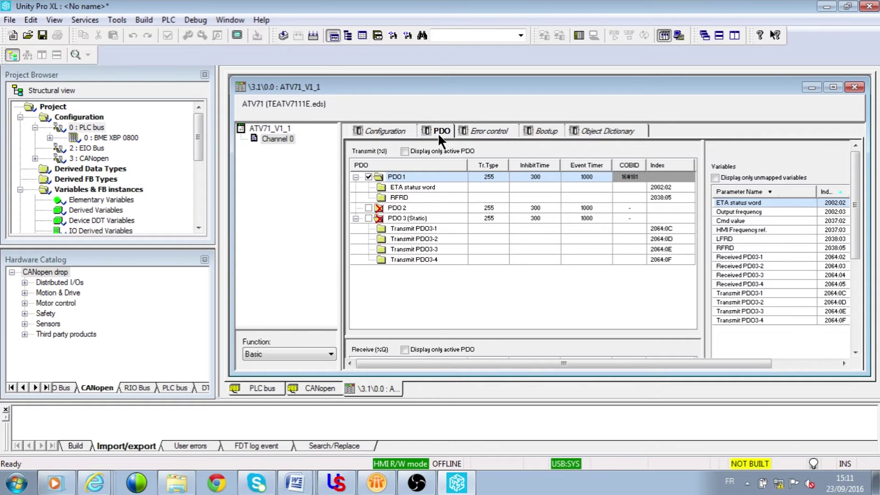
left_click(330, 352)
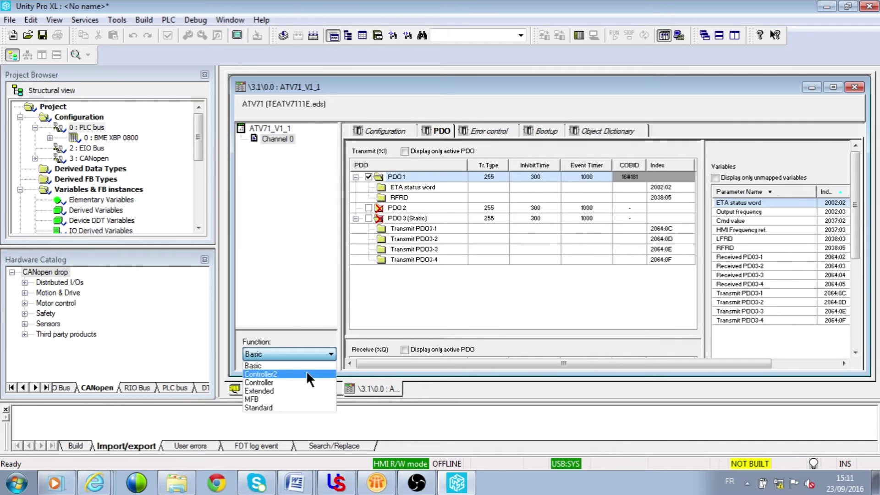
left_click(297, 391)
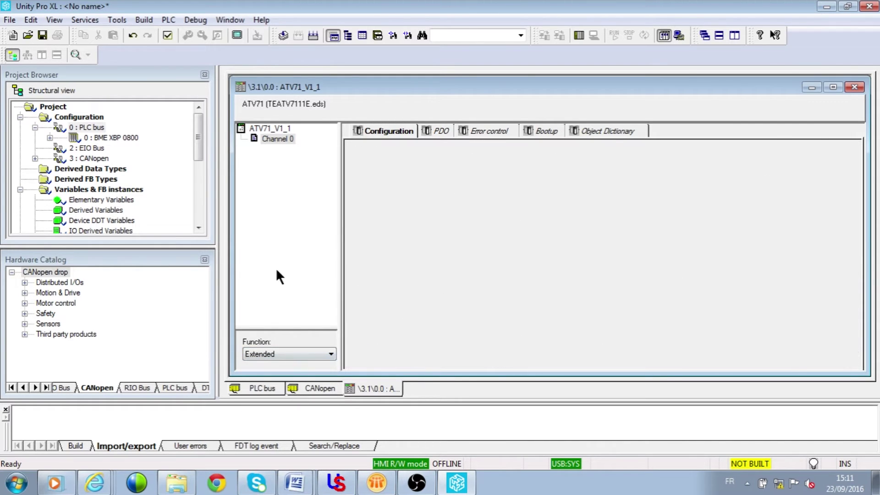
left_click(167, 33)
left_click(439, 129)
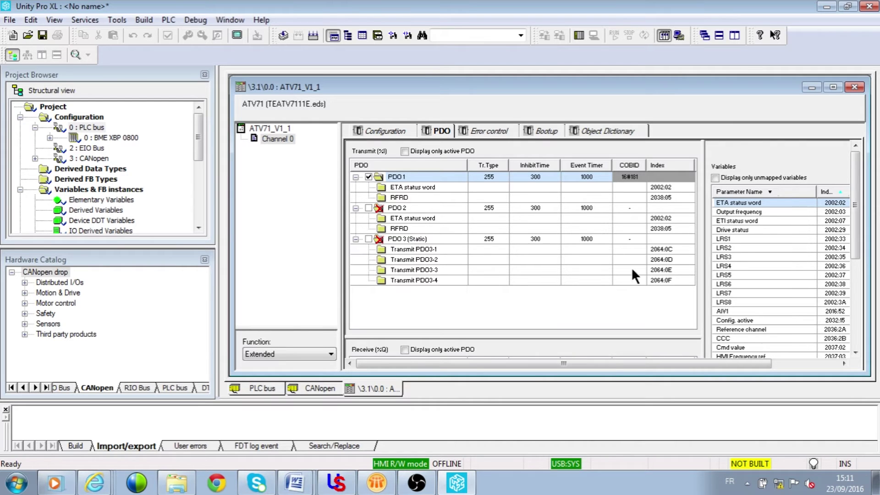
Delete the ATV71 drive's drop at address 1 from the CANopen bus
left_click(854, 87)
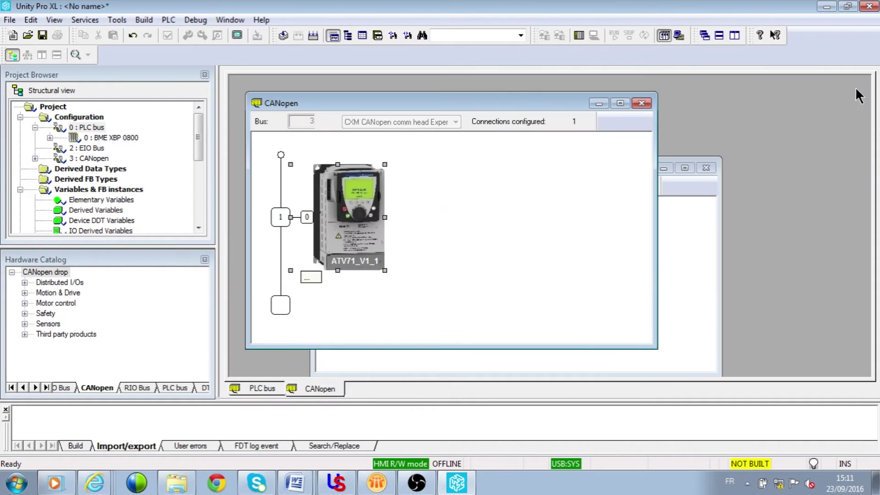
left_click(277, 218)
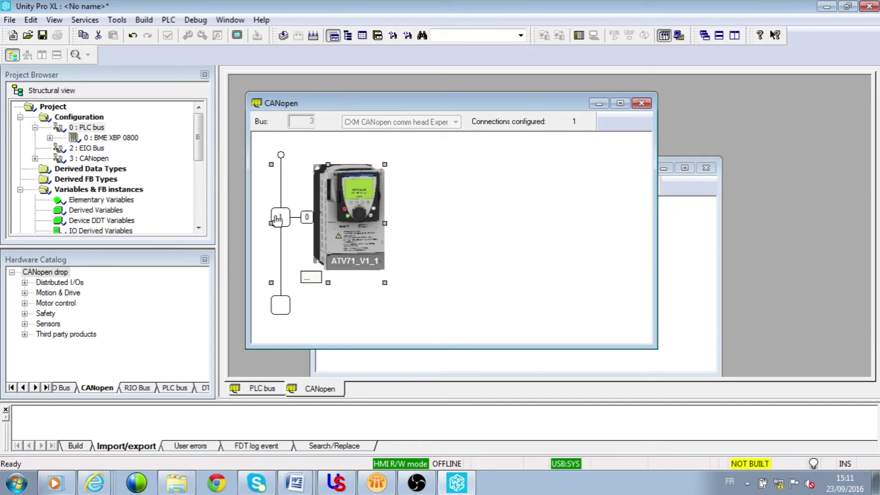
right_click(276, 217)
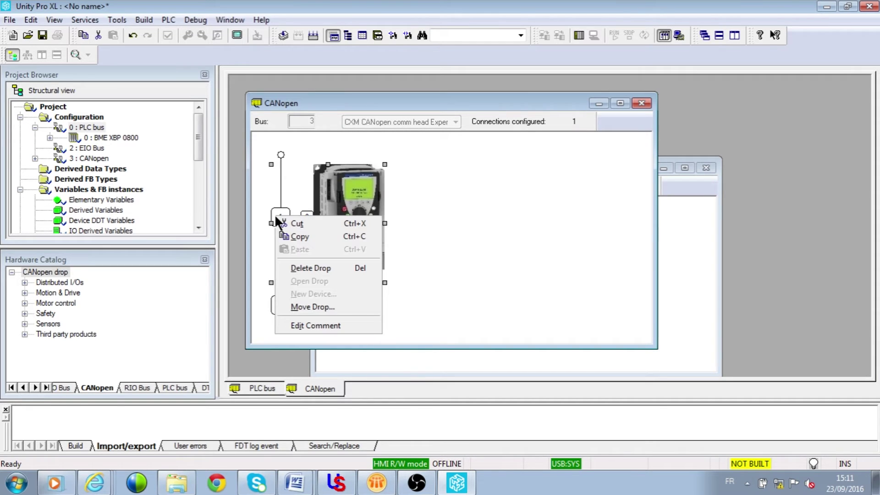
left_click(306, 268)
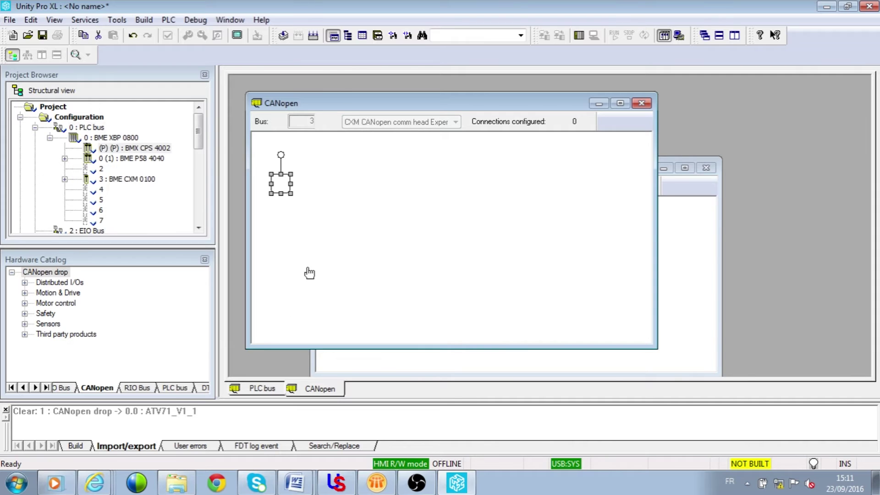
Add an OTB_1C0_DM9LP from Distributed I/Os at address 1 and review its configuration
double_click(285, 188)
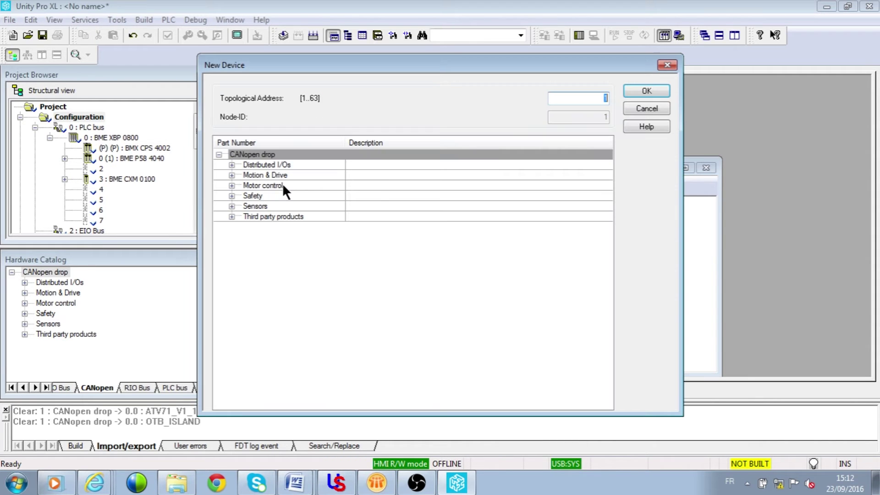
left_click(232, 165)
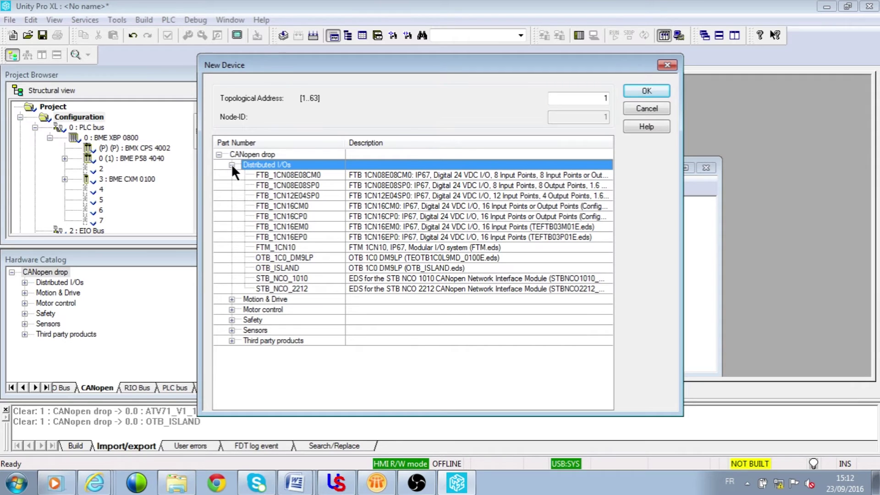
double_click(284, 255)
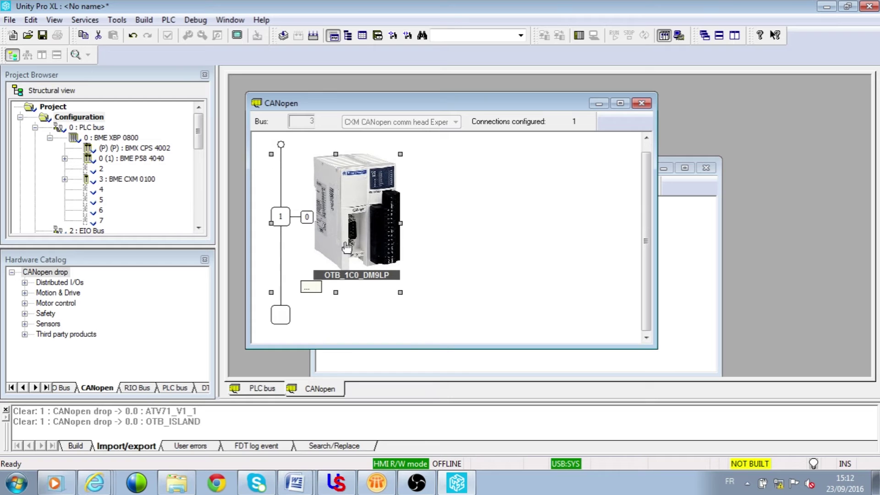
double_click(341, 233)
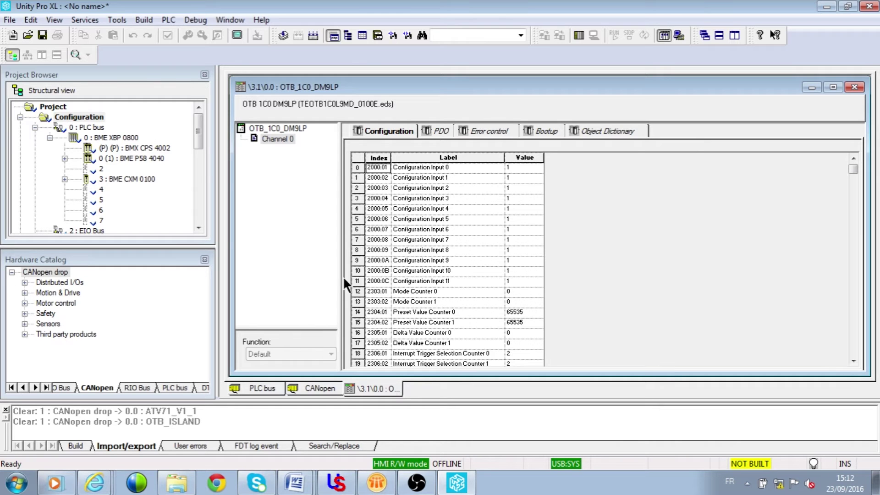
left_click(853, 87)
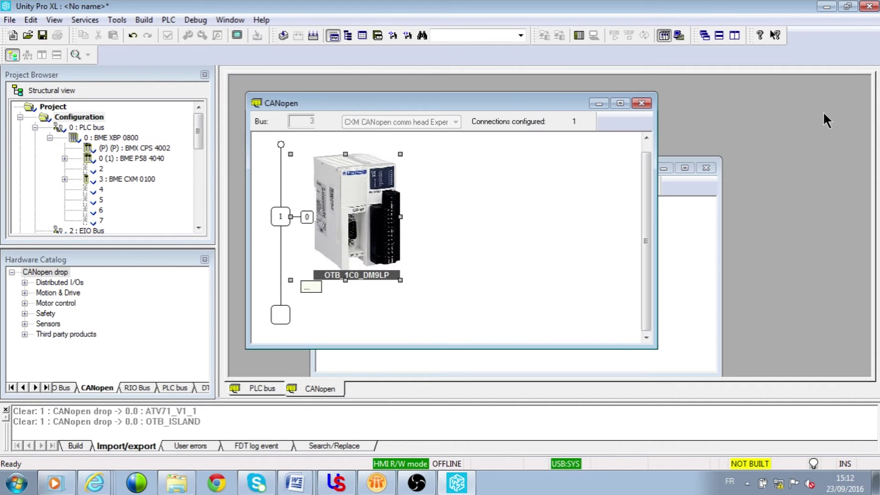
Insert another OTB_1C0_DM9LP from Distributed I/Os at address 2, then close the CANopen view
double_click(277, 314)
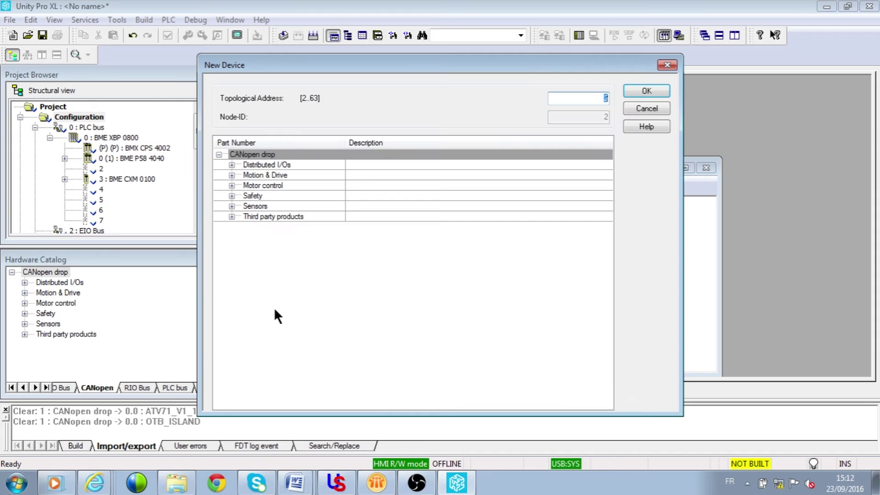
left_click(231, 164)
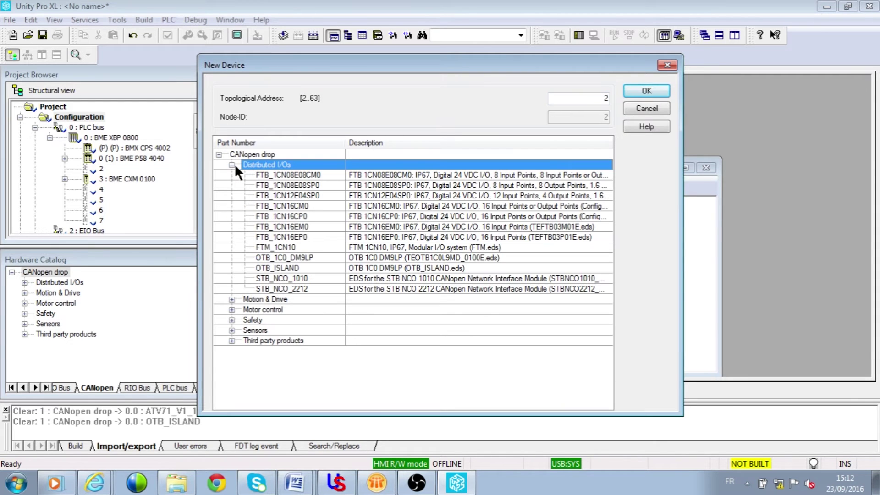
double_click(303, 255)
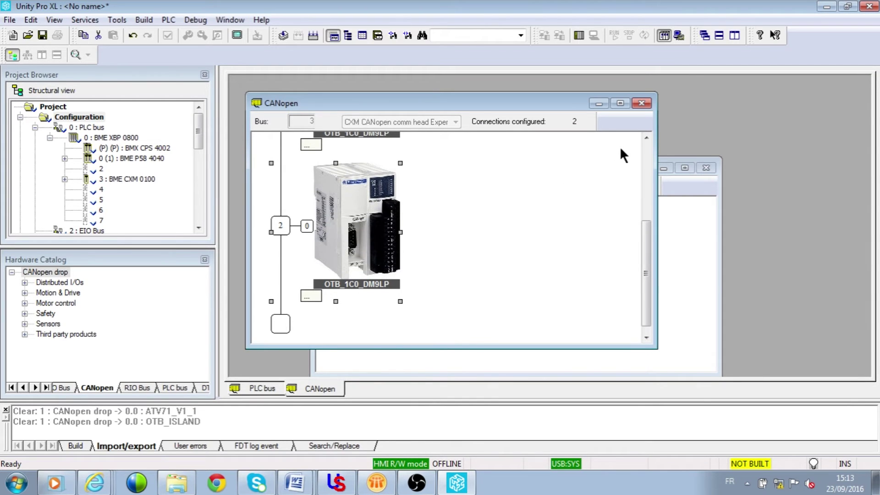
left_click_drag(646, 271, 646, 161)
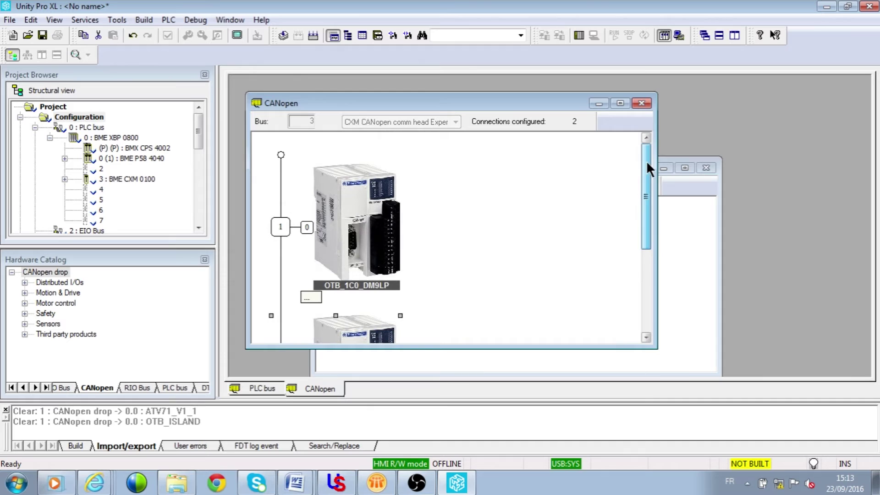
left_click(641, 103)
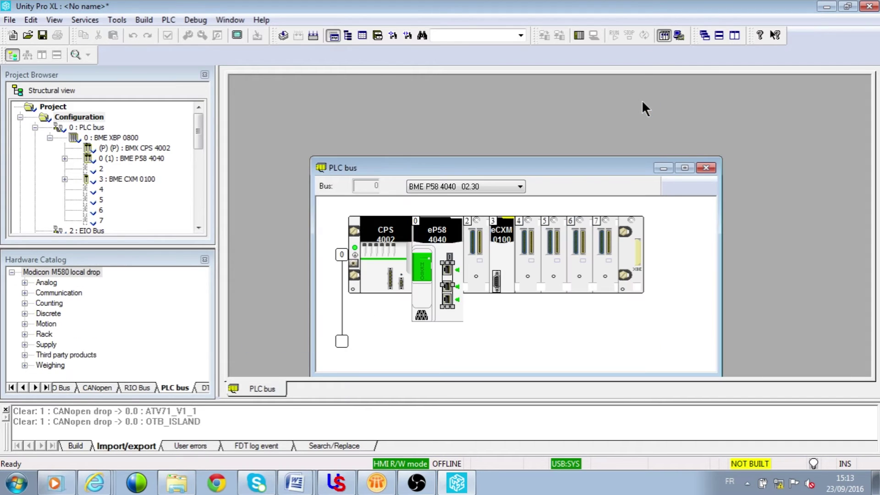
Unlock MyCXM security in its DTM to enable FTP, HTTP, SNMP and EIP, then Rebuild All Project
right_click(504, 258)
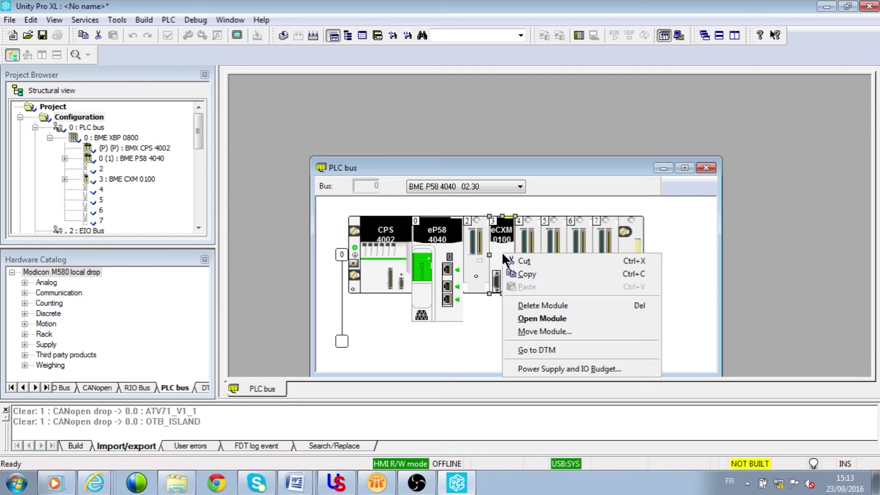
left_click(546, 350)
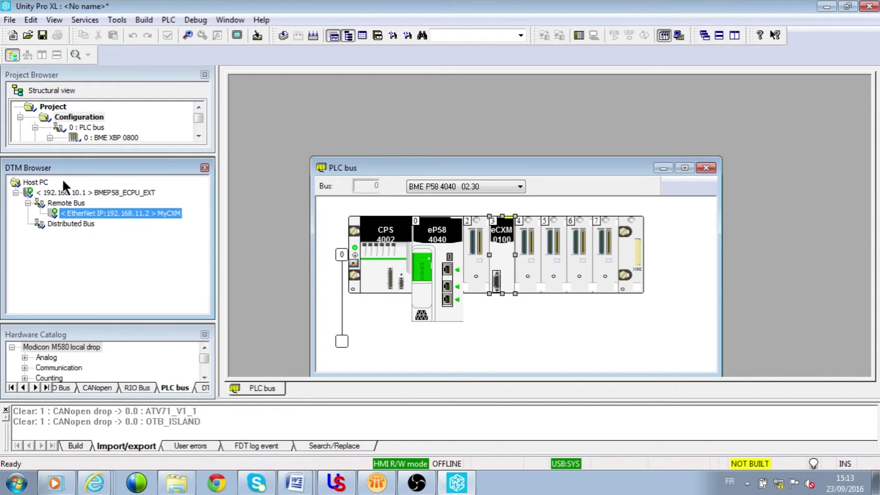
double_click(94, 213)
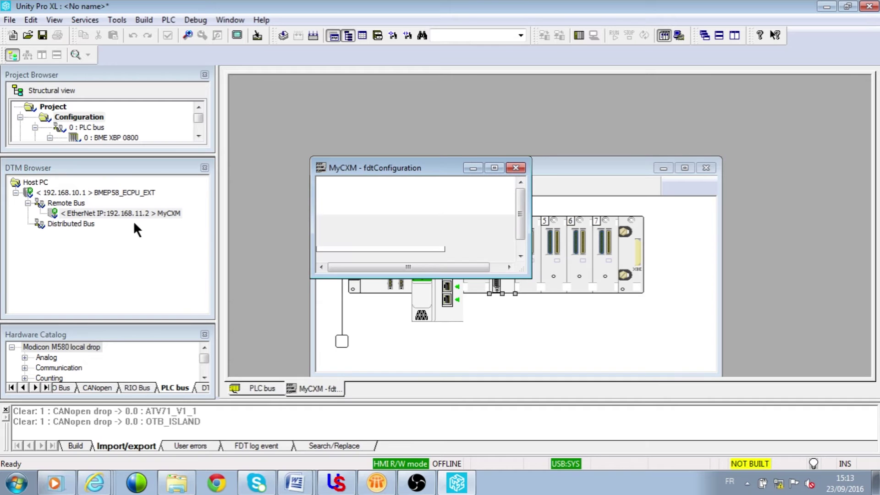
left_click(494, 168)
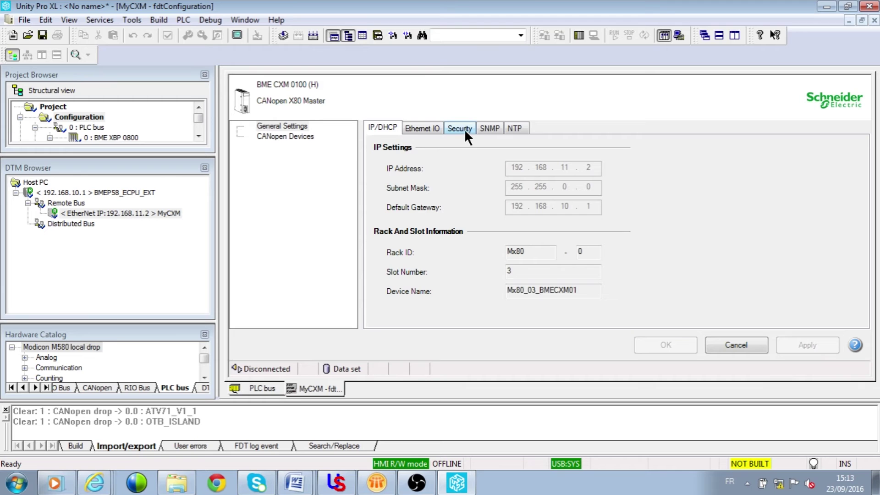
left_click(462, 129)
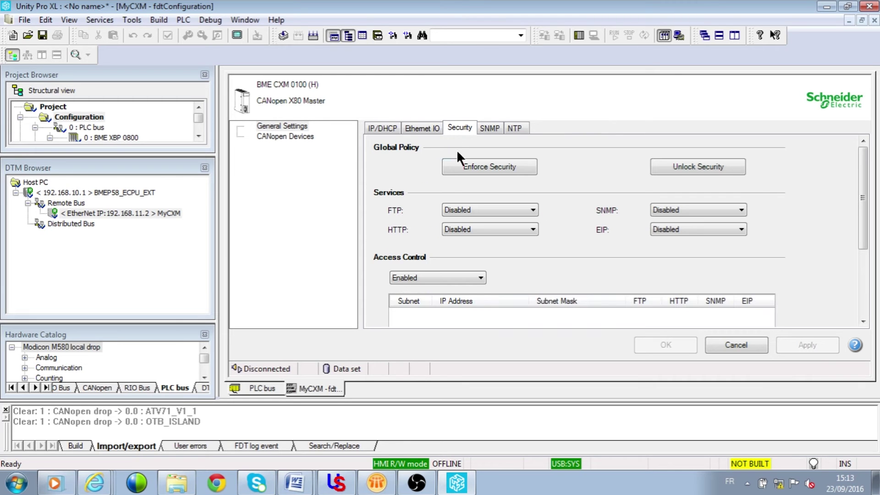
left_click(713, 173)
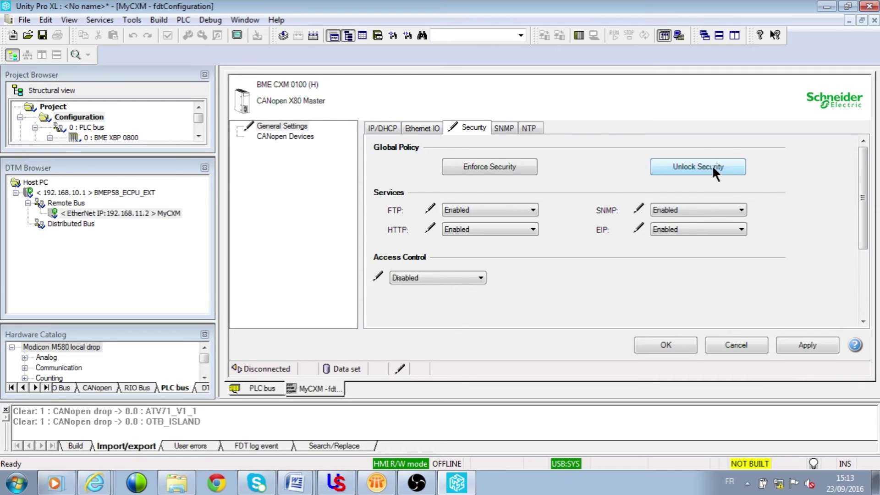
left_click(686, 346)
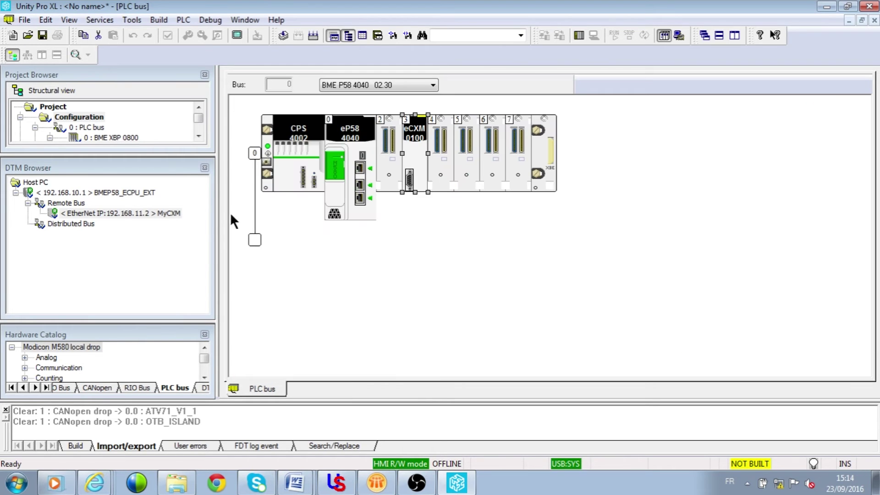
left_click(313, 35)
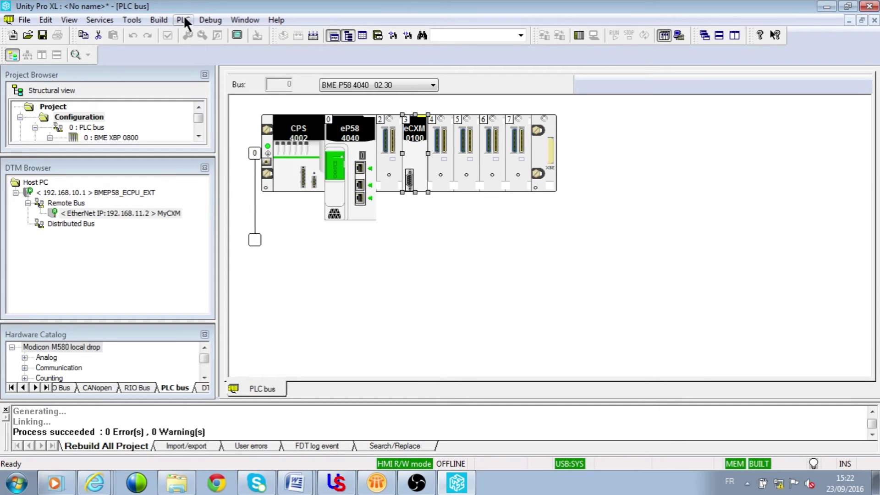
Set the PLC address to 192.168.10.1 with TCPIP media
left_click(183, 20)
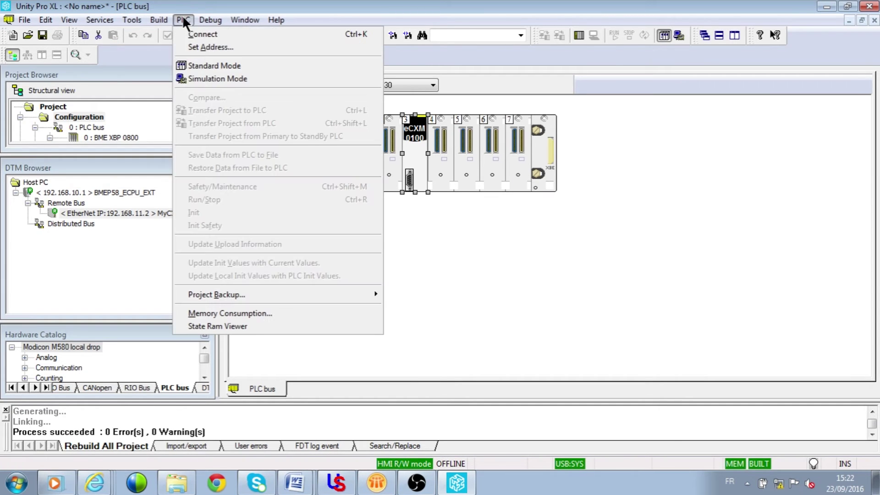
left_click(206, 44)
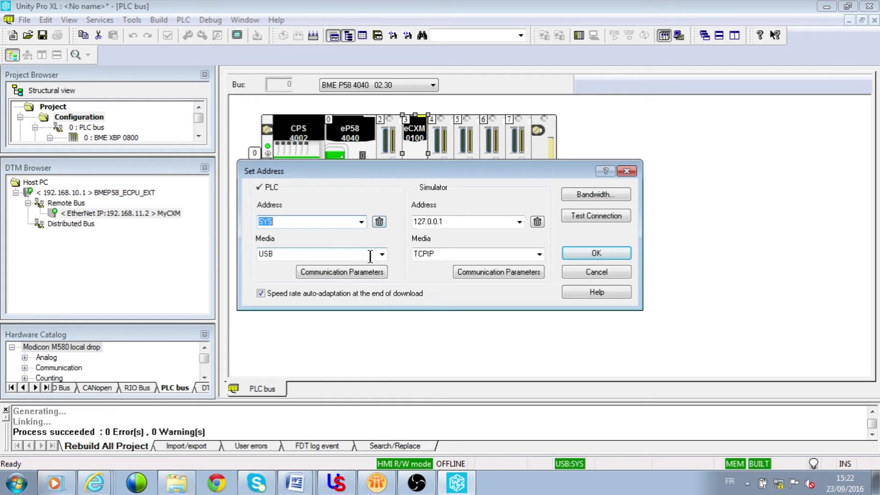
left_click(382, 254)
left_click(324, 271)
left_click(362, 222)
left_click(324, 241)
left_click(596, 253)
Connect to the PLC, transfer the project, and confirm Stop and Run
left_click(186, 16)
left_click(196, 33)
left_click(186, 19)
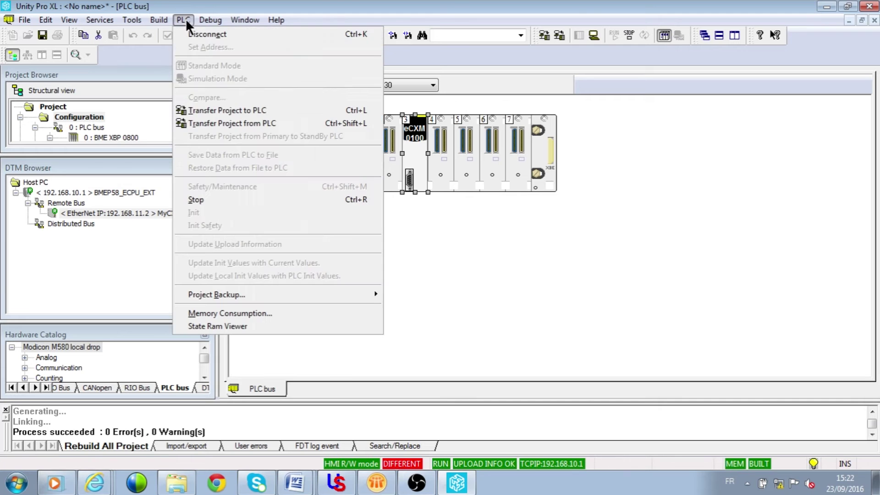
left_click(241, 110)
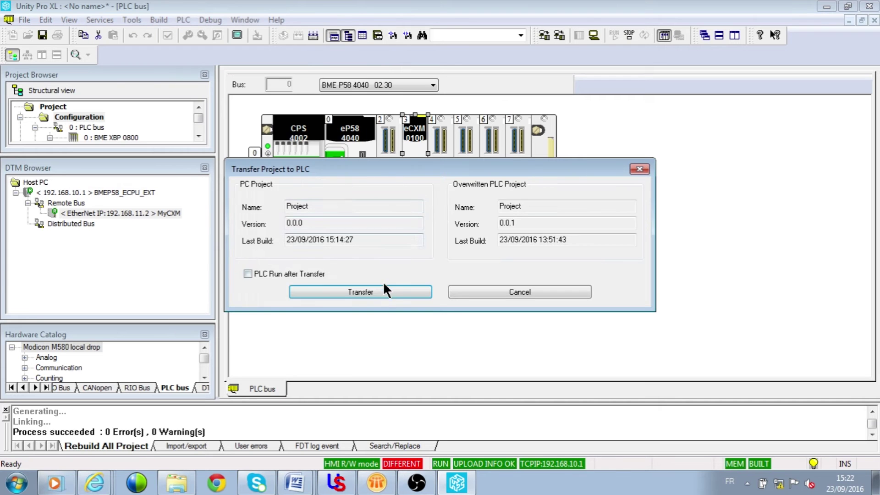
left_click(340, 292)
left_click(438, 289)
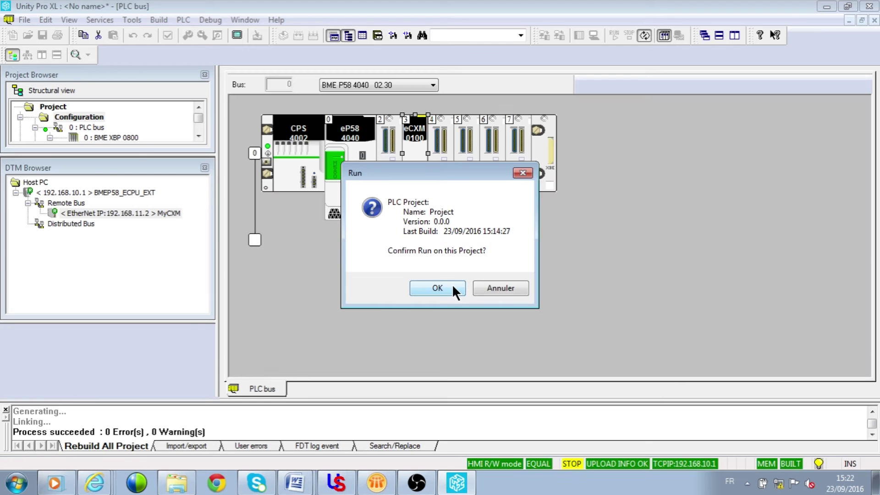
left_click(453, 287)
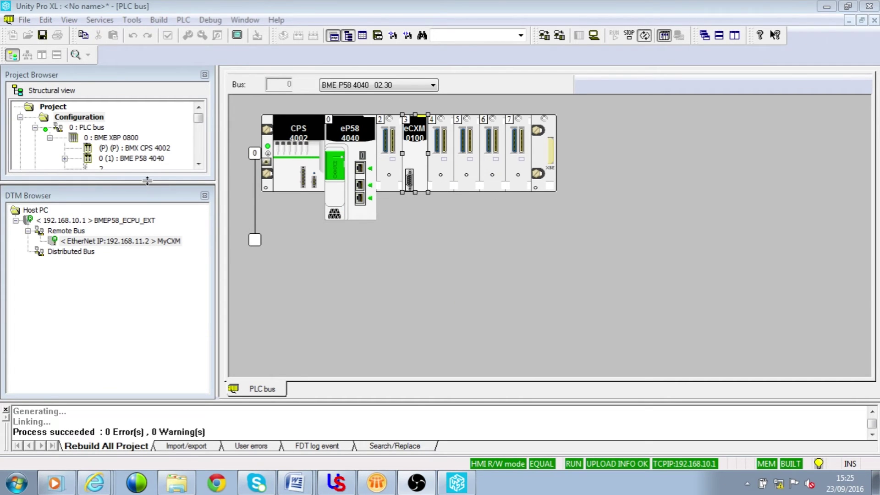
Enlarge the project tree and open Device DDT Variables in the Data Editor
left_click_drag(149, 183, 149, 276)
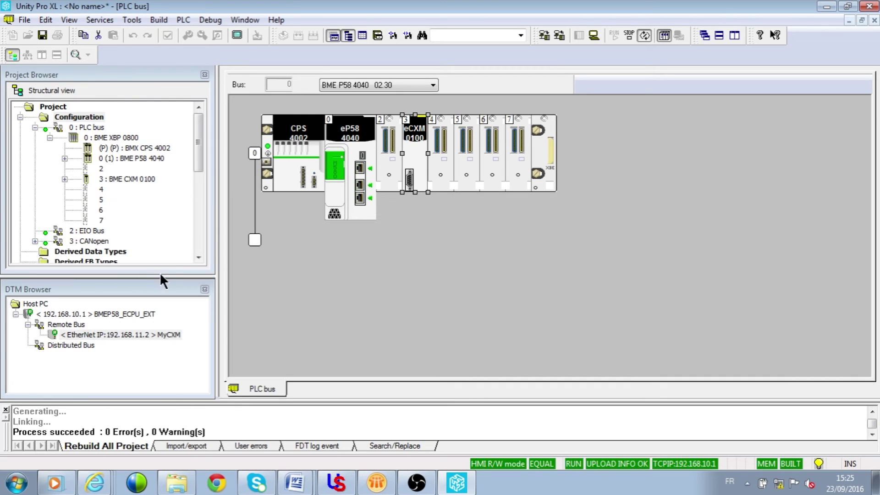
left_click_drag(198, 166, 197, 197)
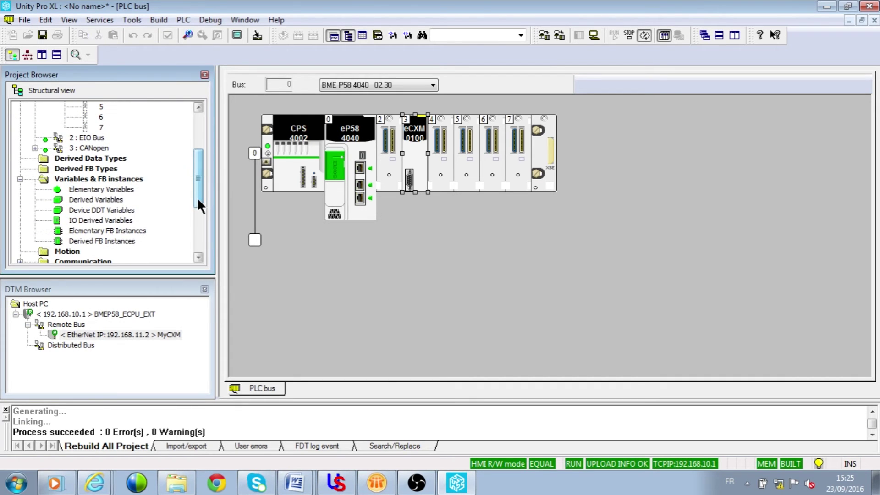
left_click(126, 210)
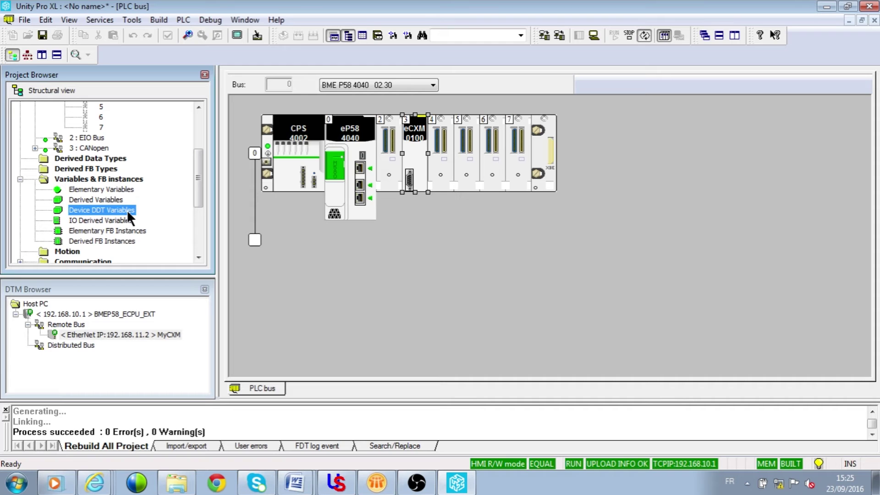
double_click(127, 210)
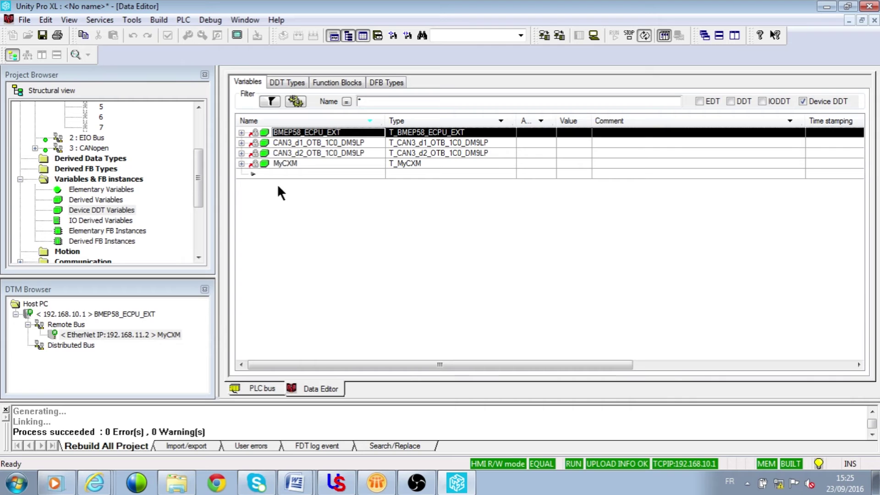
Expand both OTB devices, show CAN3_d1_OTB_1C0_DM9LP inputs and outputs, and select MyCXM
left_click(241, 143)
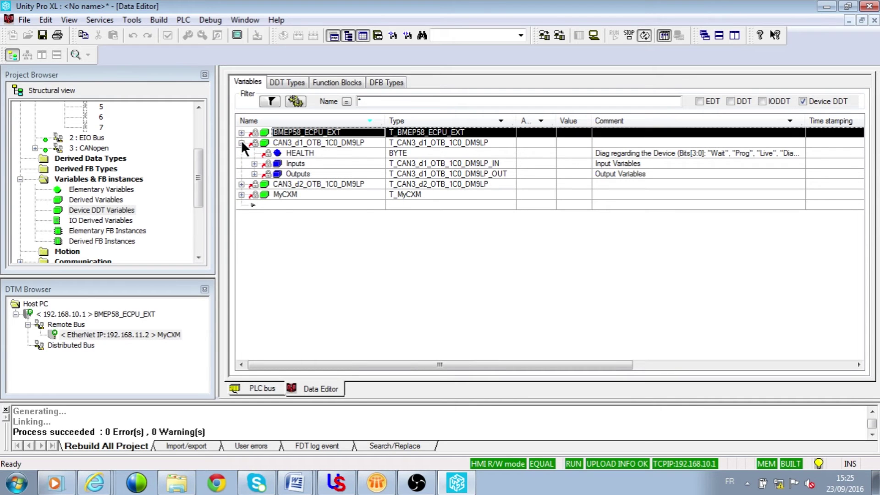
left_click(241, 184)
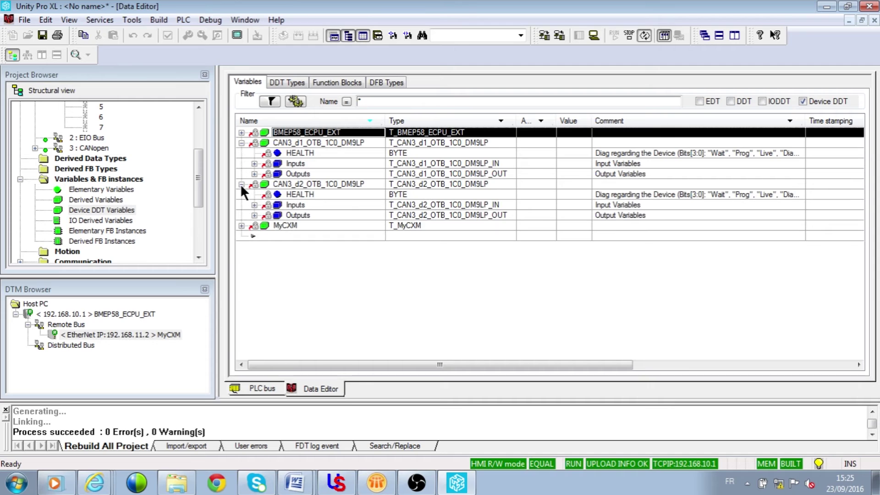
left_click(253, 163)
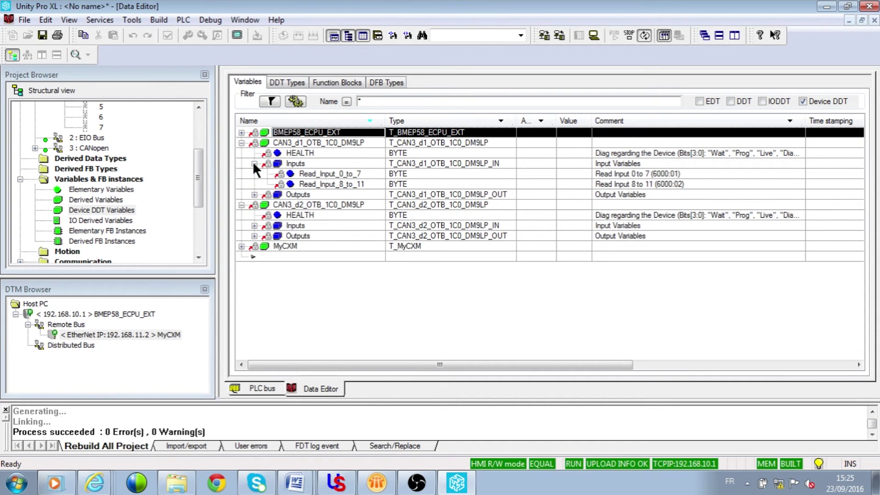
left_click(255, 194)
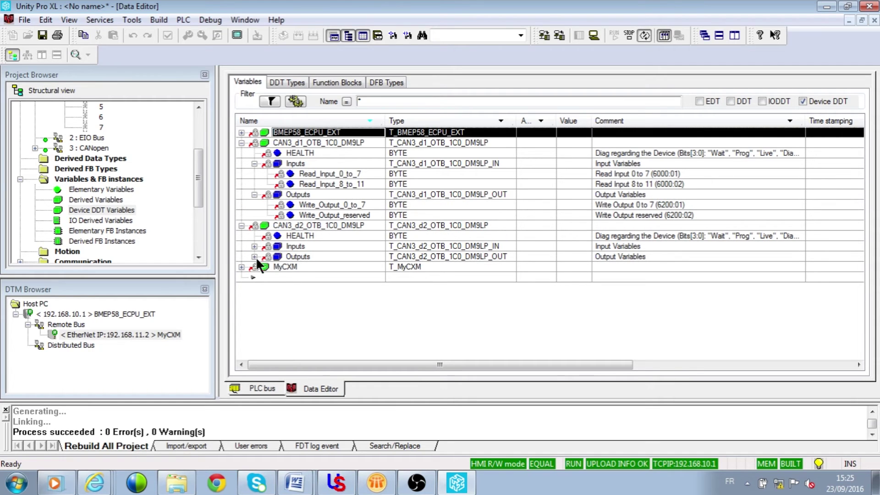
left_click(274, 266)
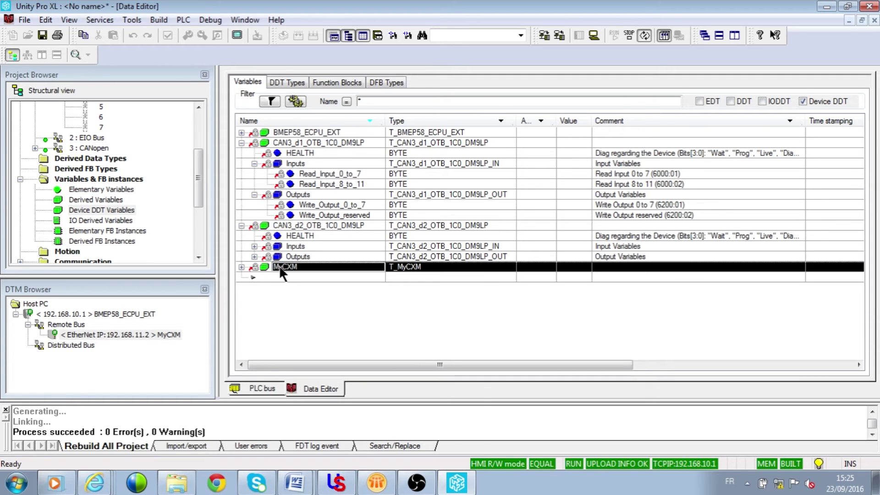
Create a new animation table for MyCXM and expand its Inputs
right_click(279, 265)
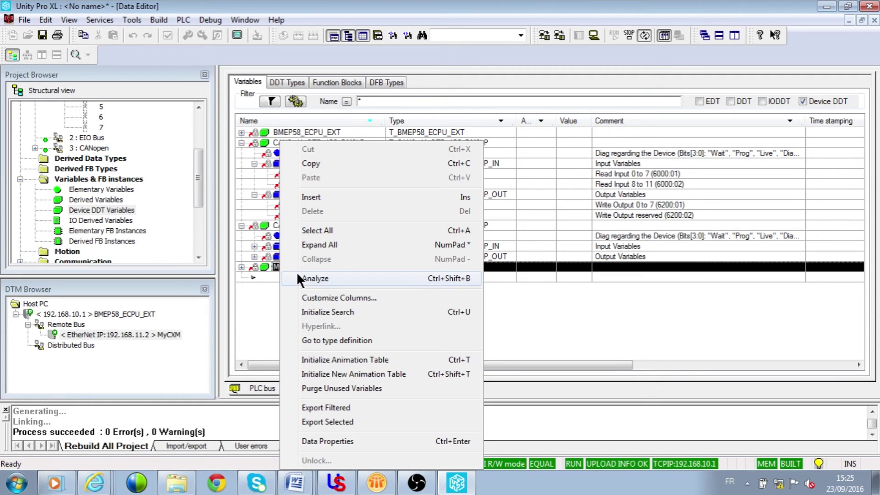
left_click(350, 374)
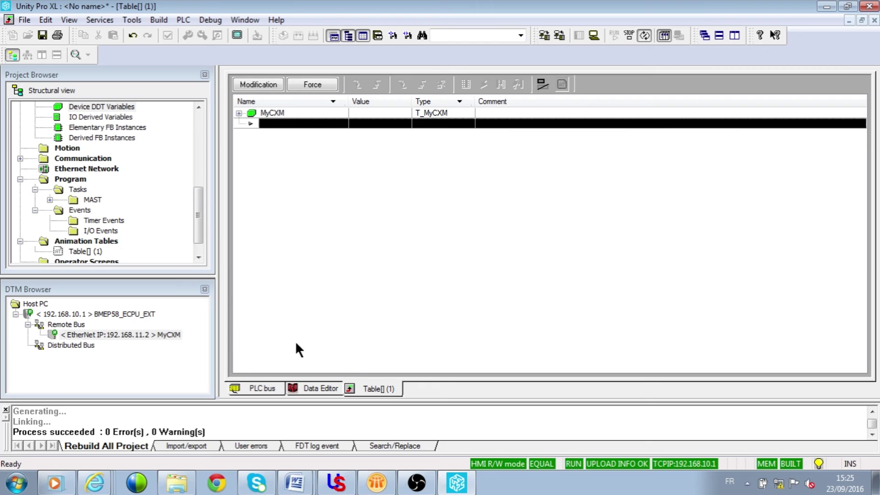
left_click(238, 113)
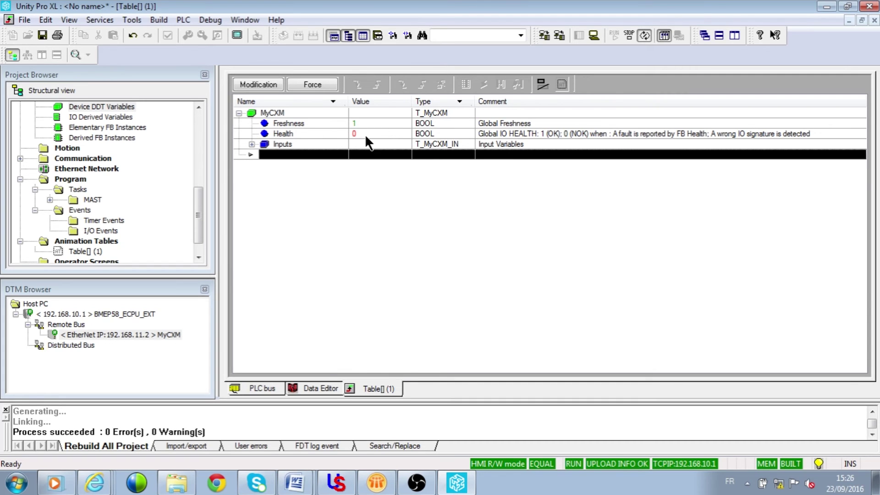
left_click(251, 144)
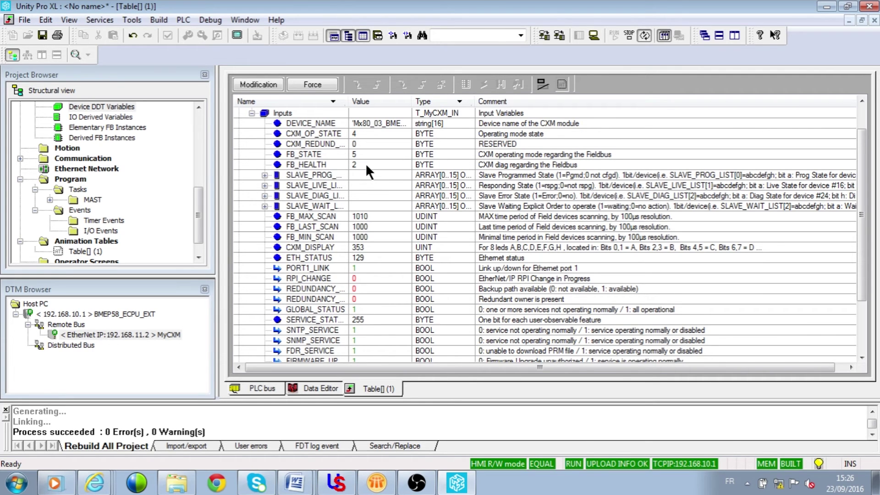
Inspect the SLAVE_PROG_LIST, SLAVE_LIVE_LIST and SLAVE_DIAG_LIST byte arrays in turn
left_click(264, 175)
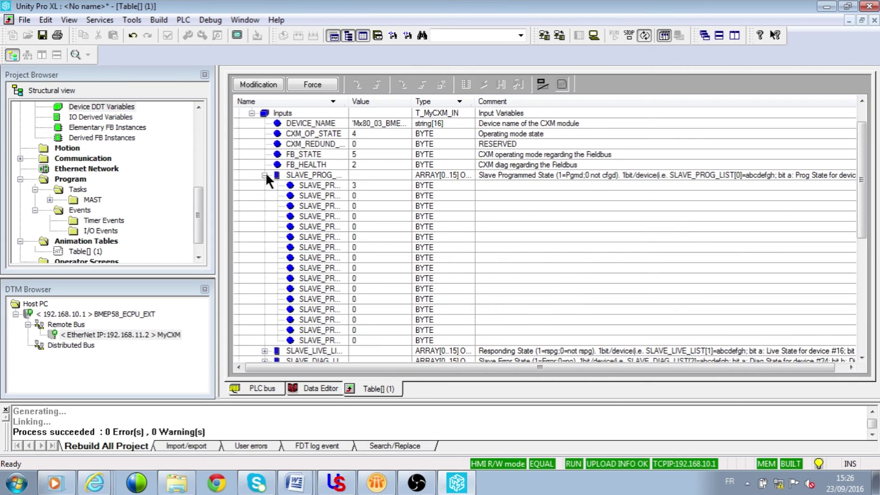
left_click(364, 181)
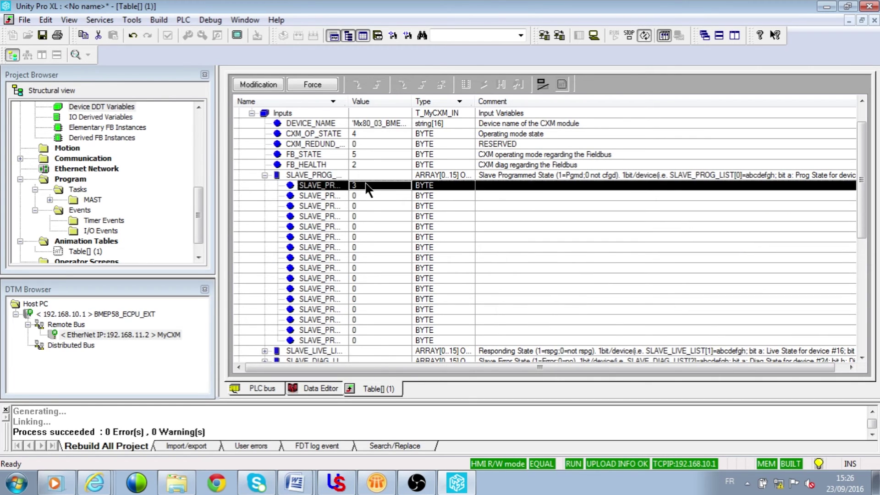
left_click(264, 175)
left_click(265, 185)
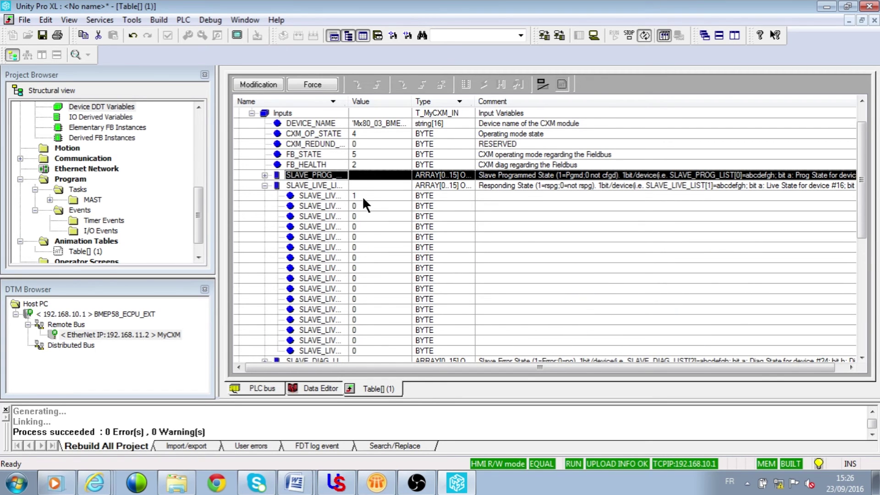
left_click(265, 185)
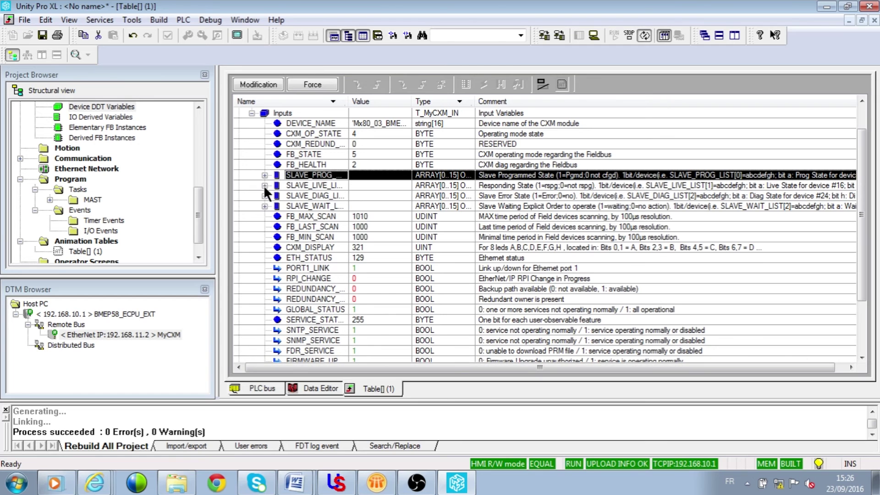
left_click(263, 195)
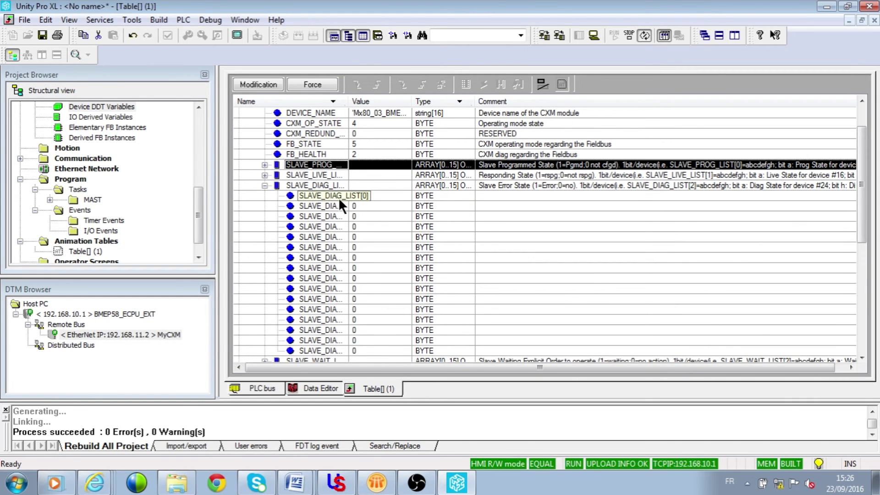
left_click(264, 185)
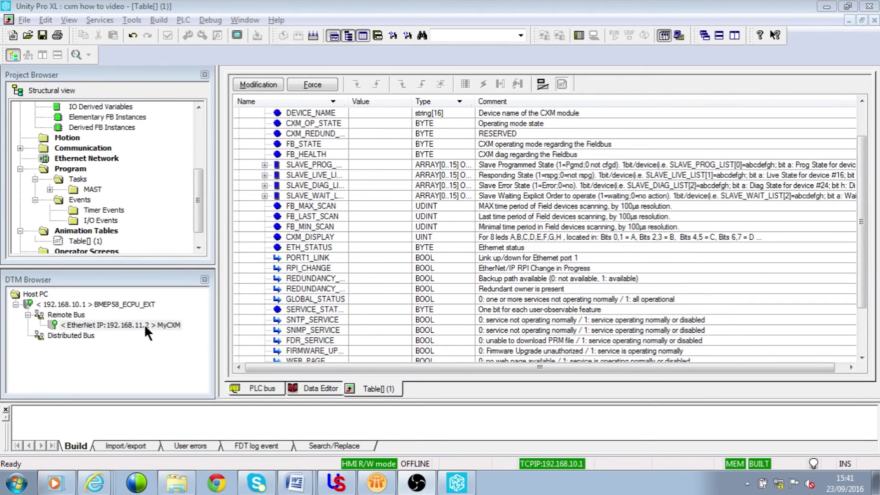
Connect the MyCXM DTM, open its diagnosis, and view the Slave Live List tab
left_click(144, 323)
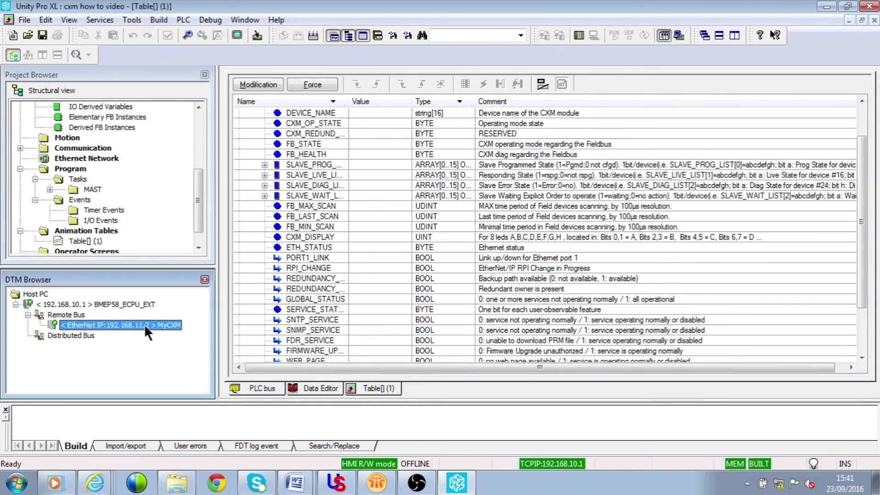
right_click(67, 321)
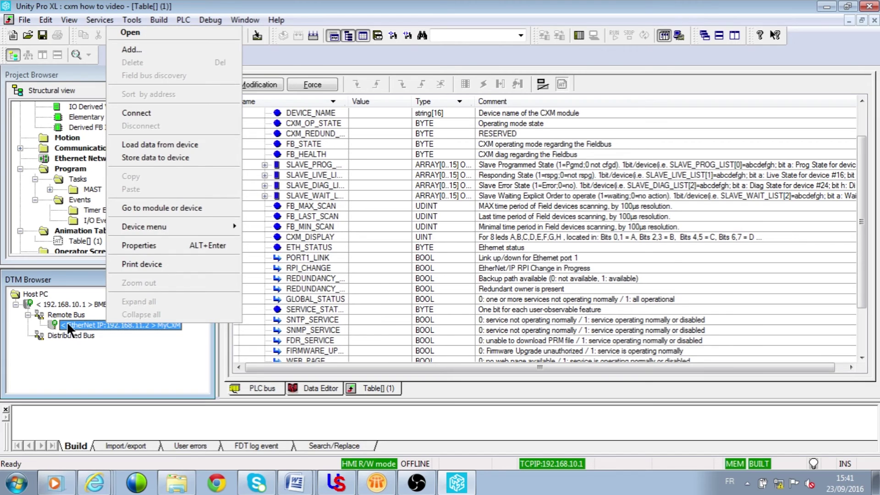
left_click(149, 114)
double_click(143, 322)
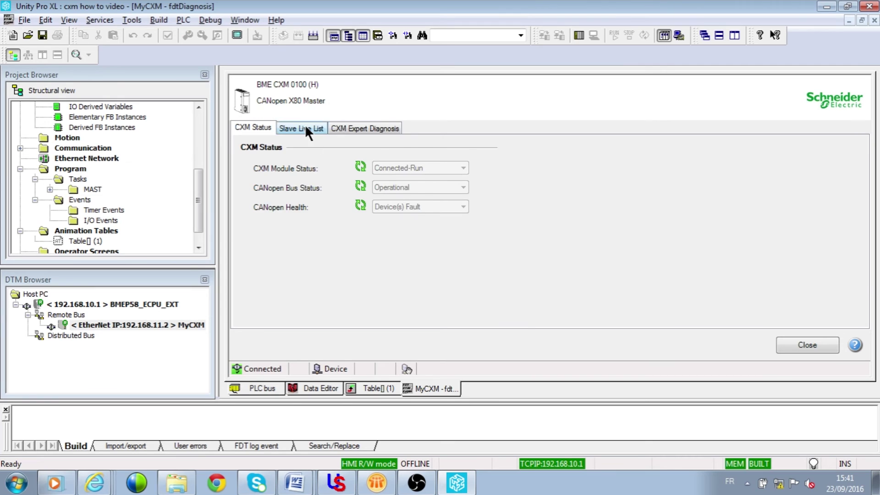
left_click(306, 131)
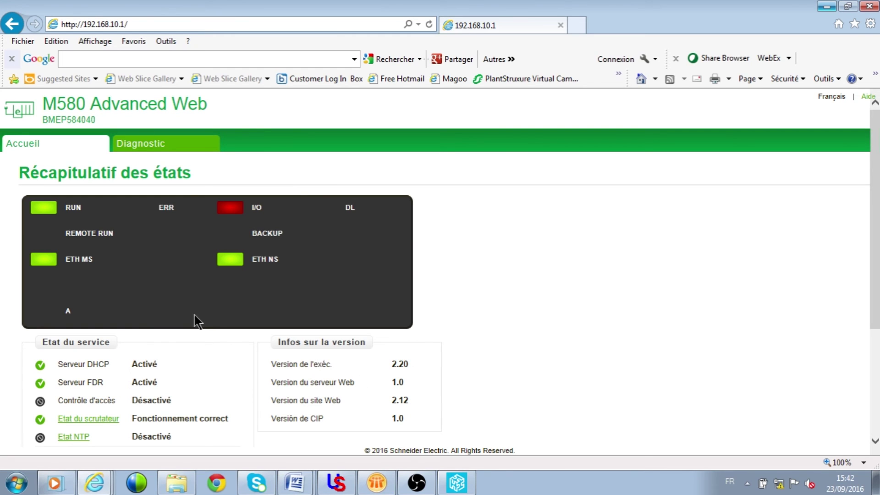
Open Diagnostic > Scanner I/O and check device 1 at 192.168.11.2
left_click(142, 148)
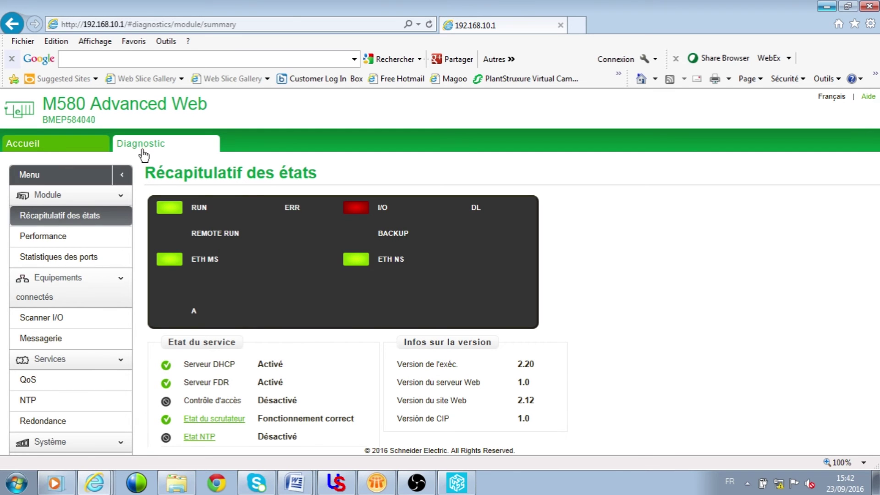
left_click(54, 321)
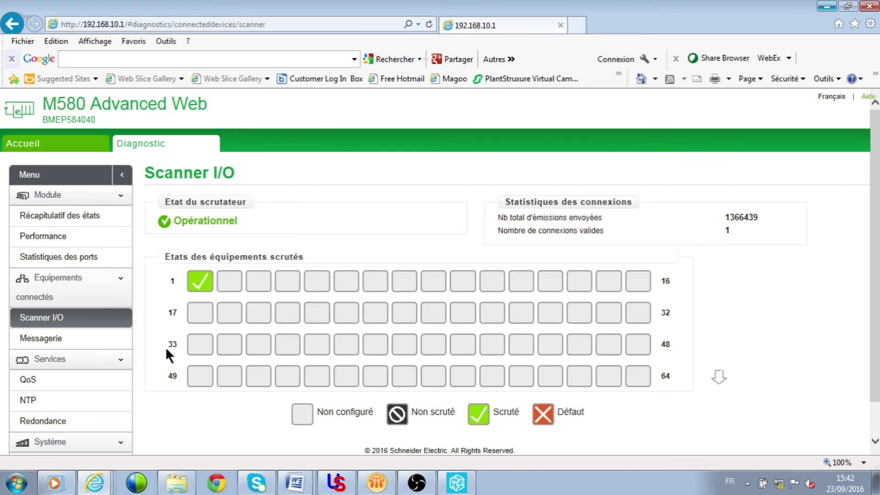
mouse_move(198, 286)
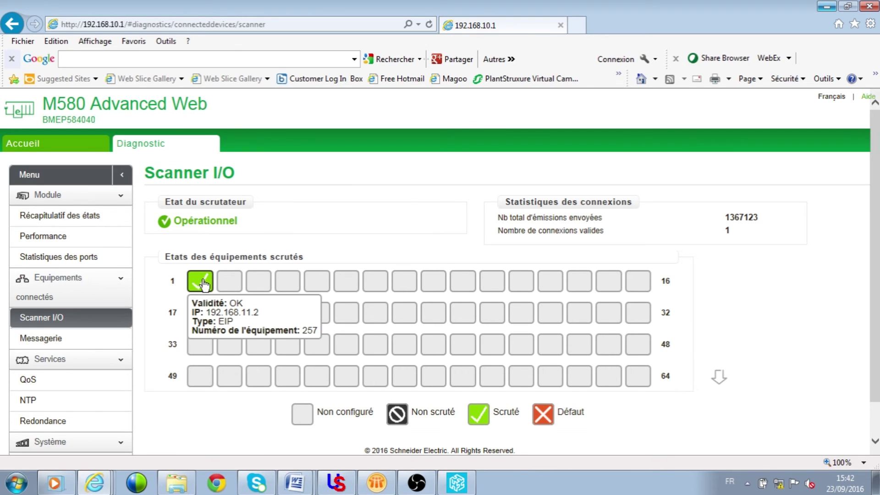
left_click(202, 283)
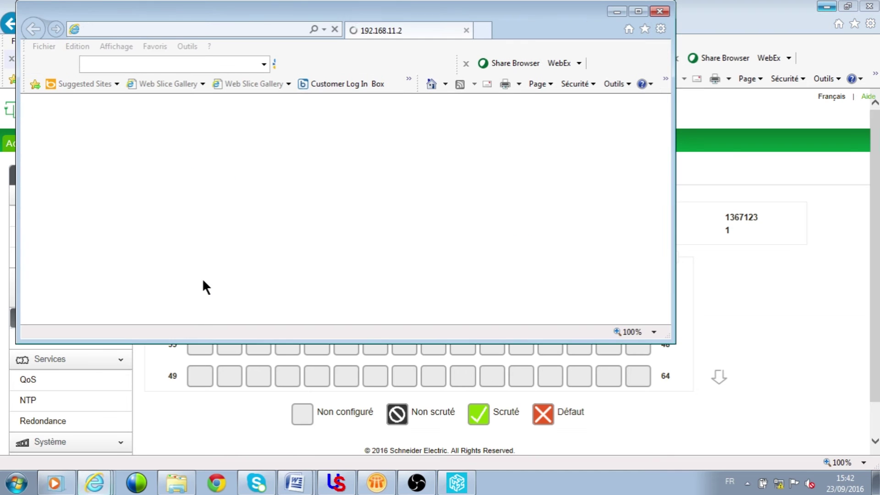
left_click(639, 12)
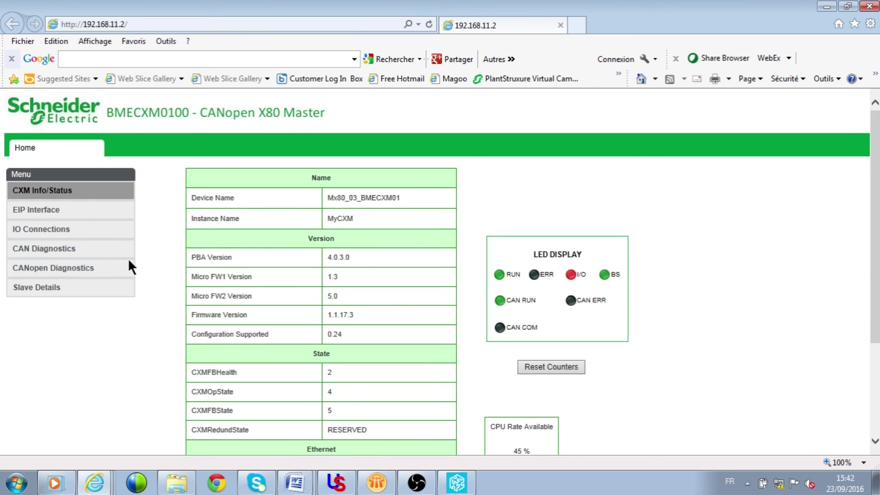
left_click(51, 286)
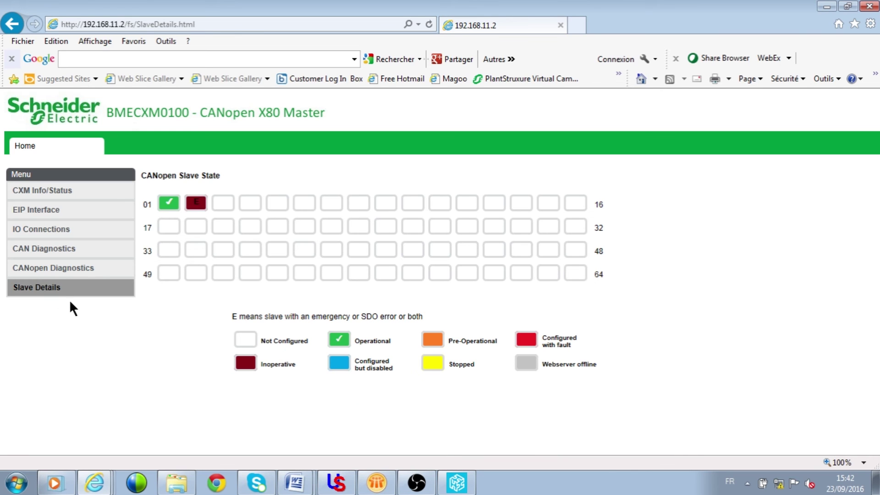
double_click(197, 202)
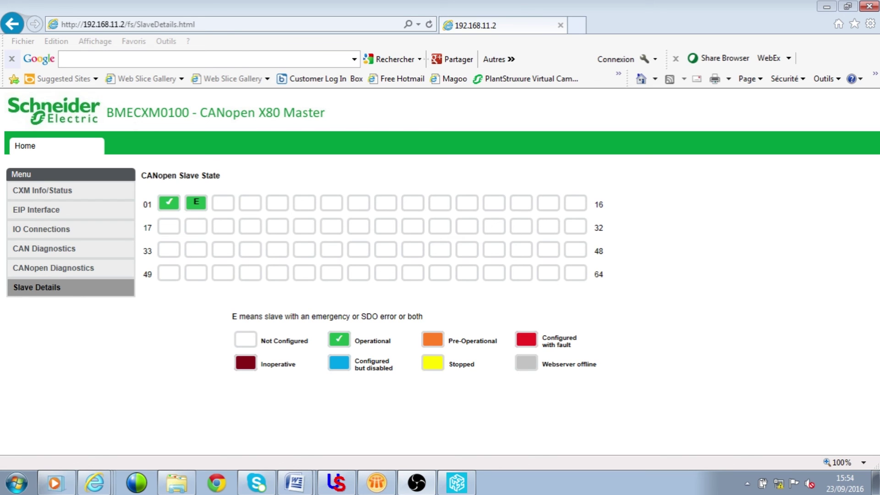
Reset slave 02's event history in Device Details, acknowledge the alert, and close the details
left_click(201, 202)
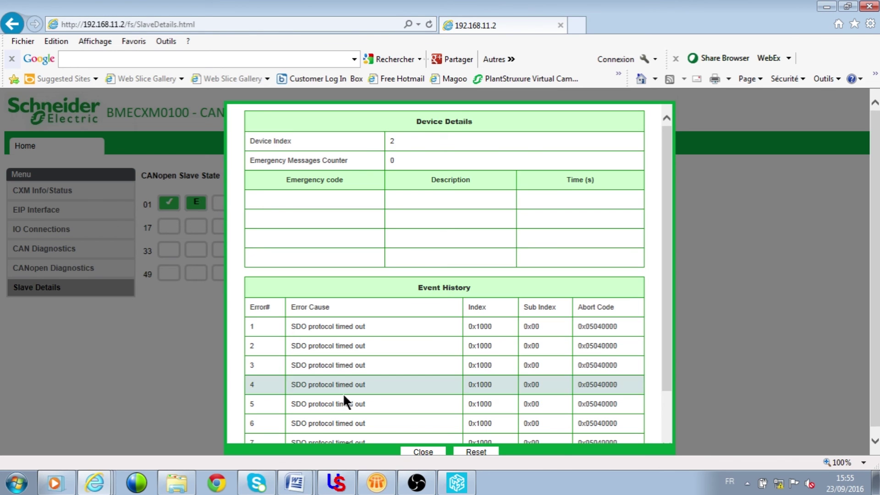
left_click(479, 451)
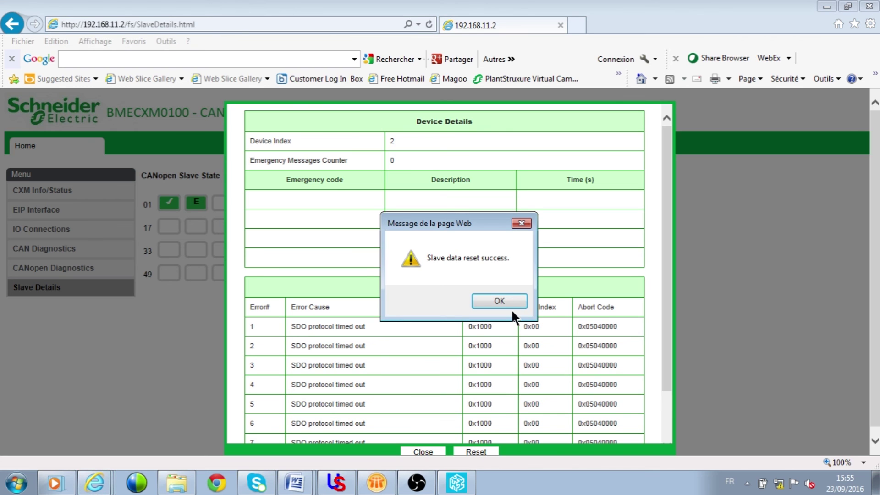
left_click(508, 299)
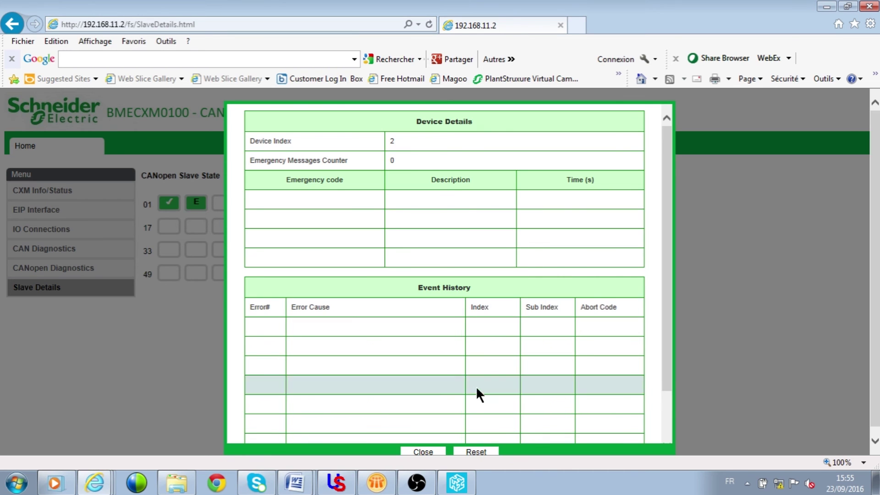
left_click(434, 448)
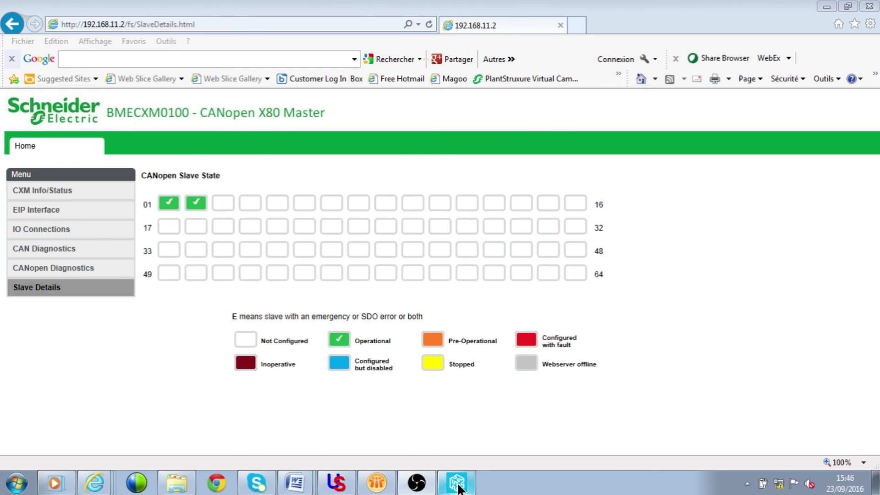
Back in the Table[] (1) animation table, expand SLAVE_LIVE_LIST and SLAVE_DIAG_LIST to confirm all-zero diagnostics
left_click(460, 489)
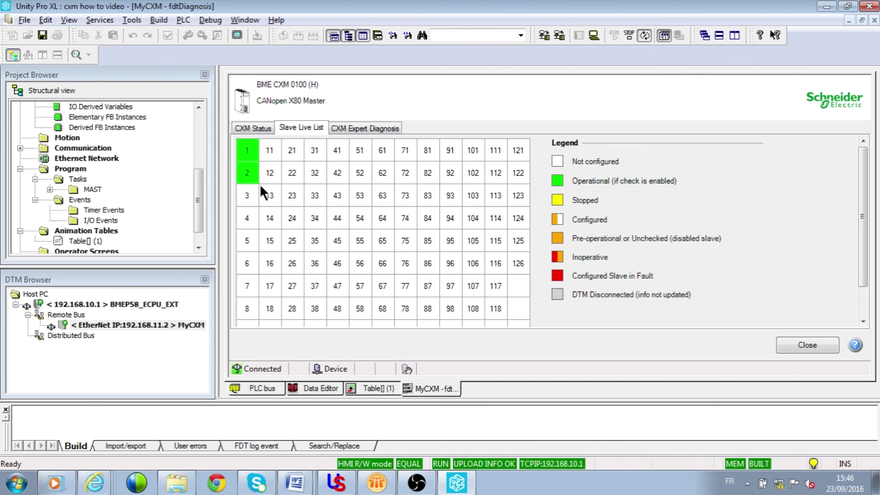
left_click(369, 390)
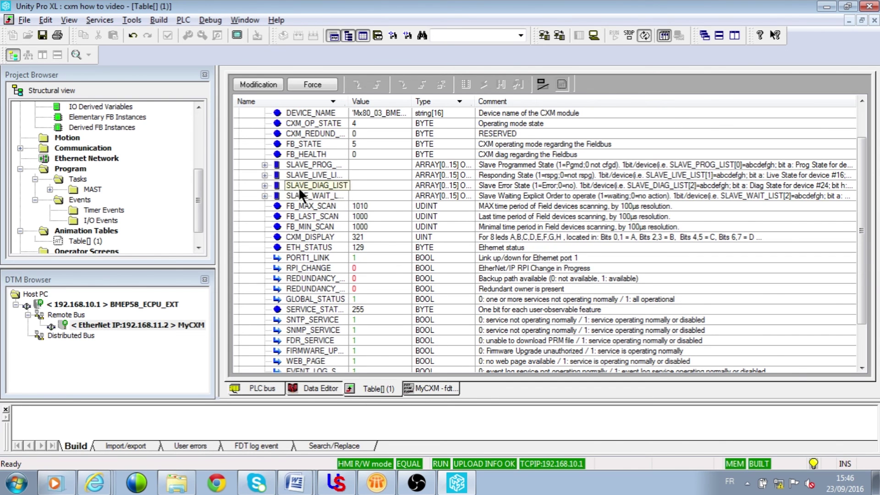
left_click(265, 175)
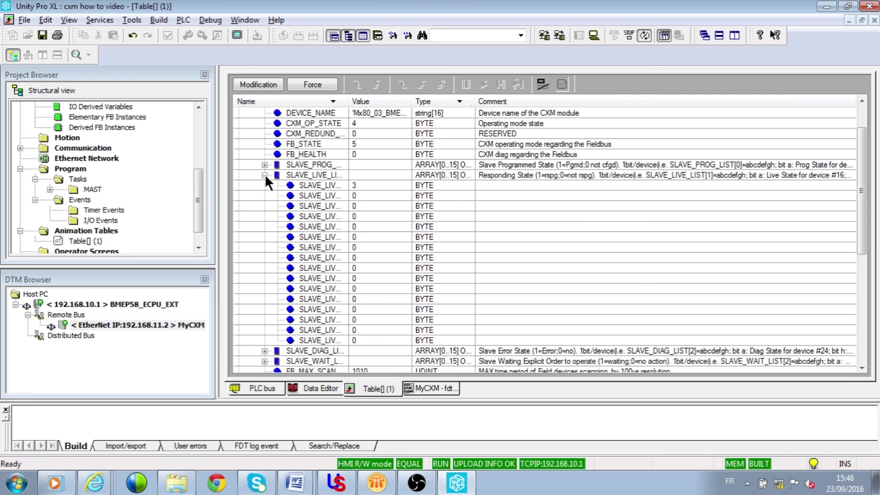
left_click(265, 351)
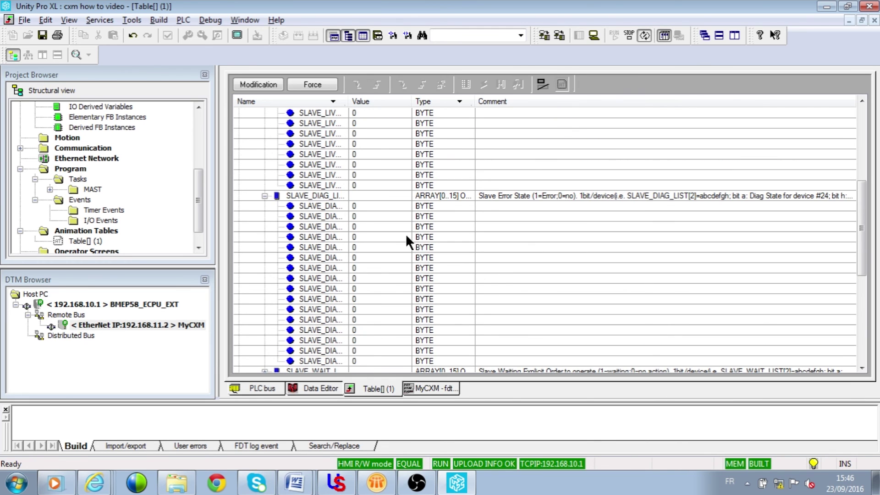